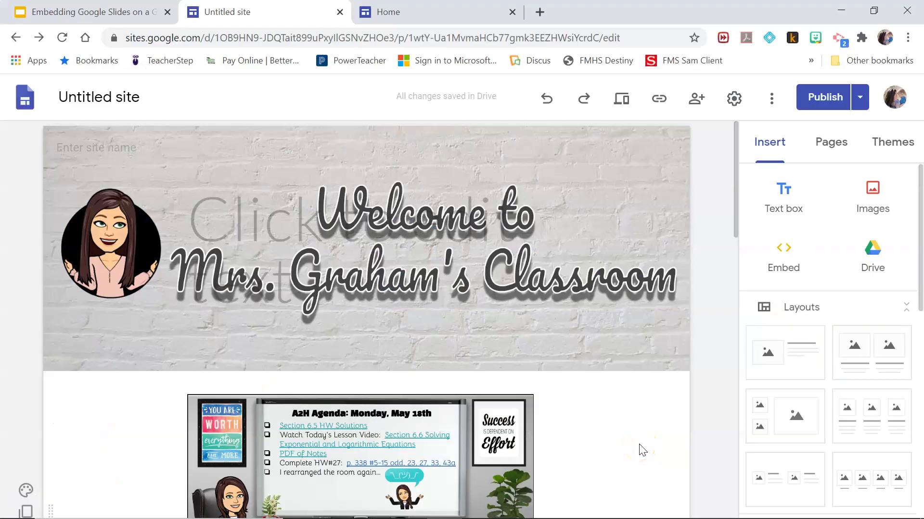
# - Switch to the published classroom site's Home tab
pyautogui.scroll(-3, 643, 451)
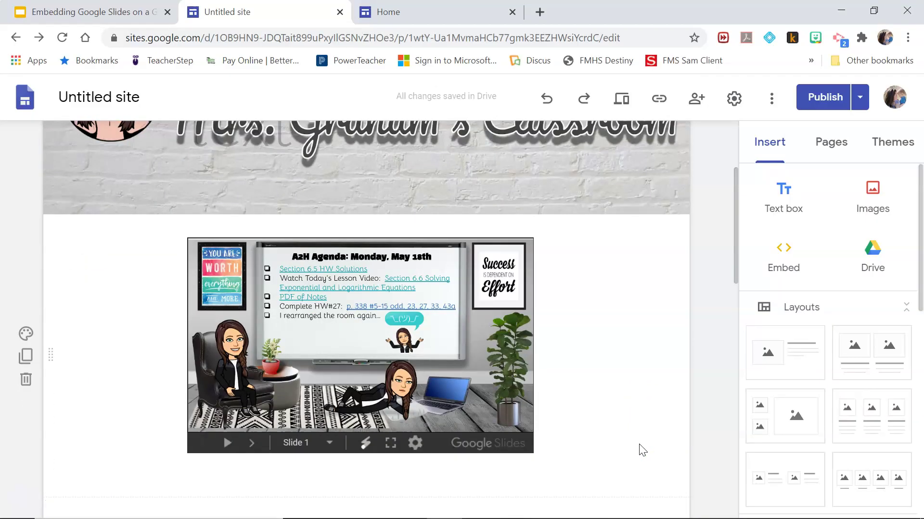
pyautogui.scroll(-1, 591, 358)
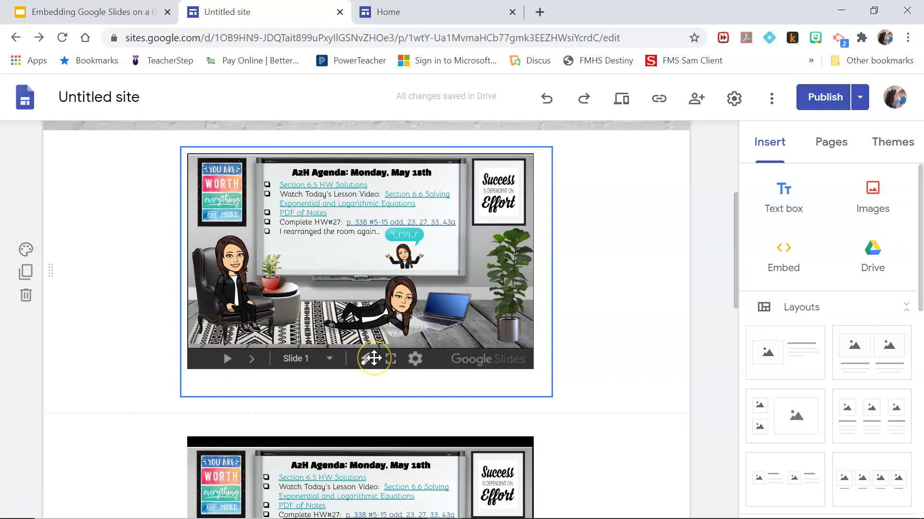
pyautogui.scroll(-4, 373, 358)
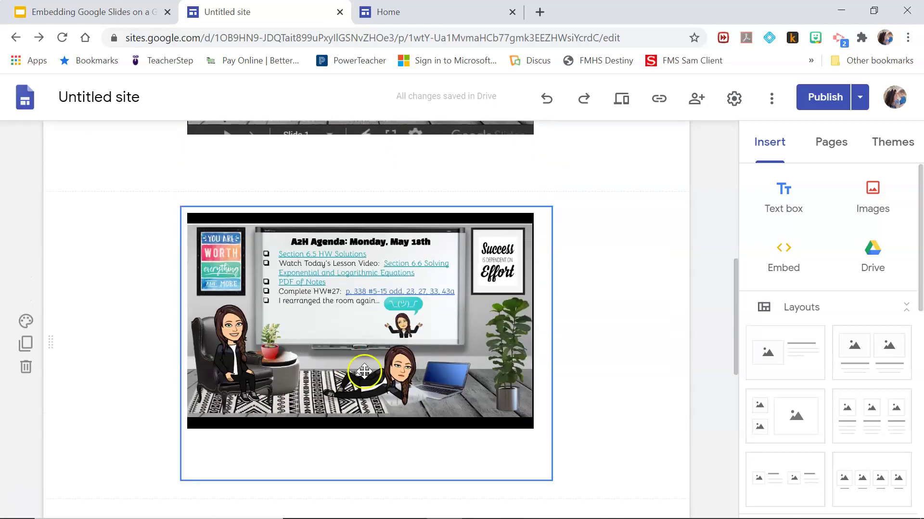
pyautogui.scroll(-4, 366, 372)
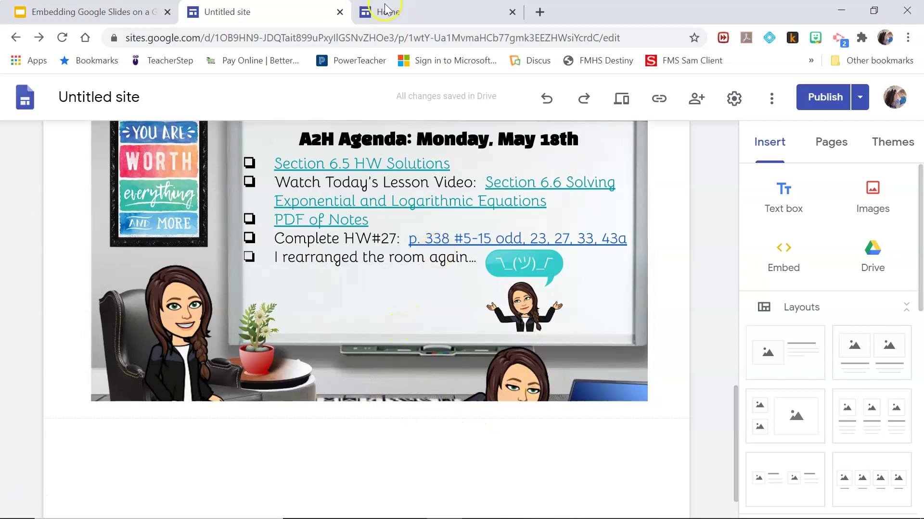
pyautogui.click(454, 11)
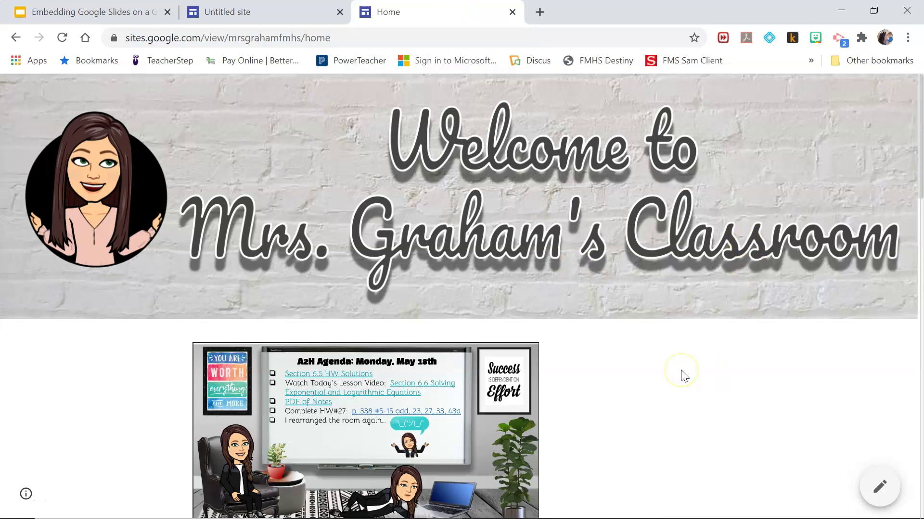
# - Scroll through the Home page to view the embedded agenda slideshows
pyautogui.scroll(-2, 683, 375)
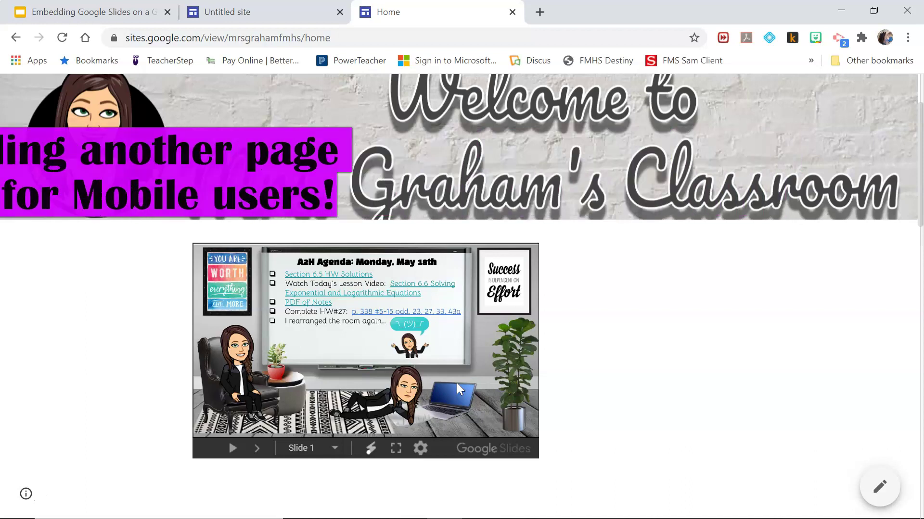
pyautogui.scroll(-7, 639, 399)
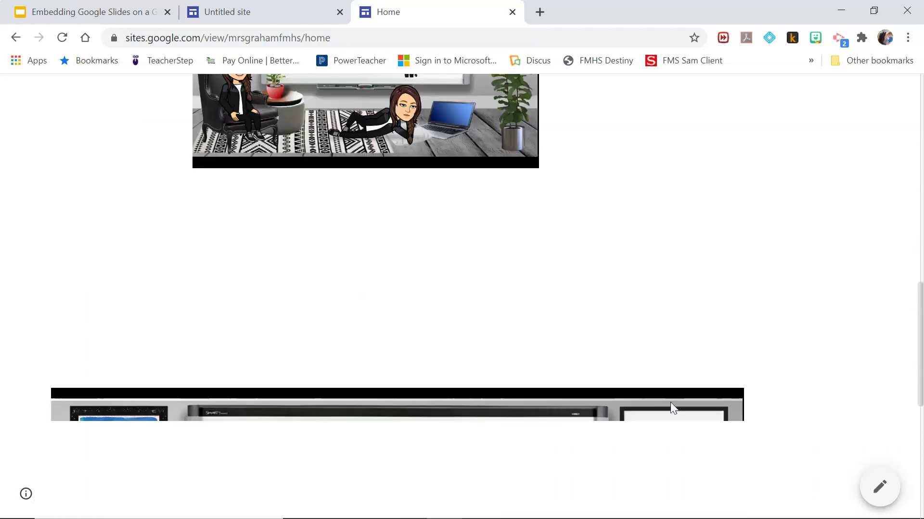
pyautogui.scroll(-6, 671, 408)
pyautogui.scroll(1, 670, 404)
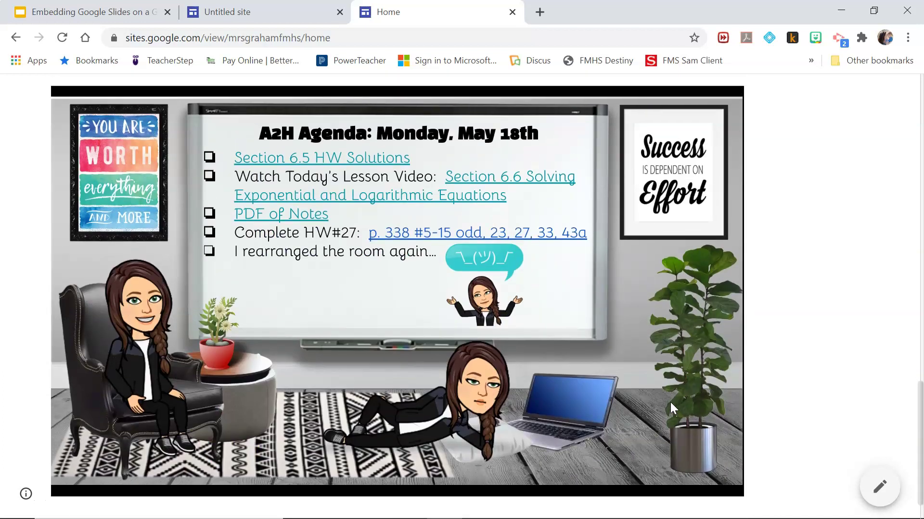
pyautogui.click(443, 422)
pyautogui.scroll(10, 598, 391)
pyautogui.scroll(6, 599, 391)
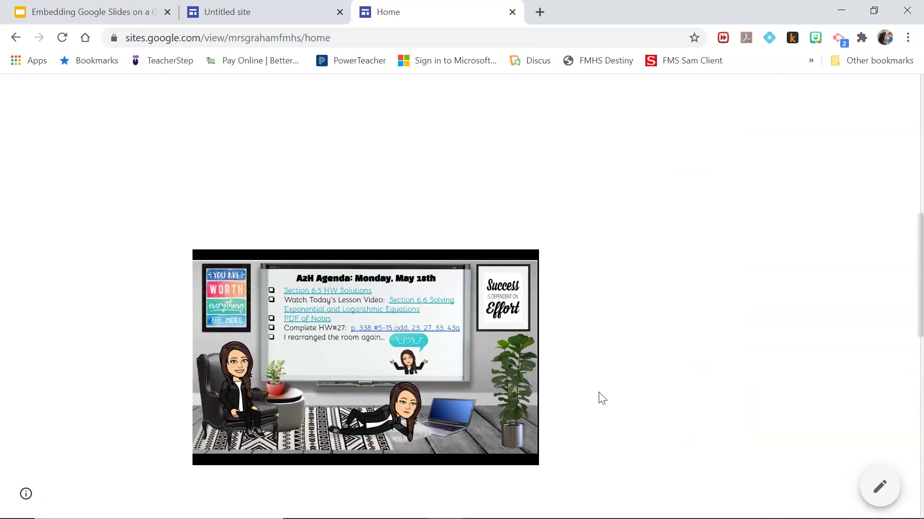
pyautogui.scroll(1, 602, 398)
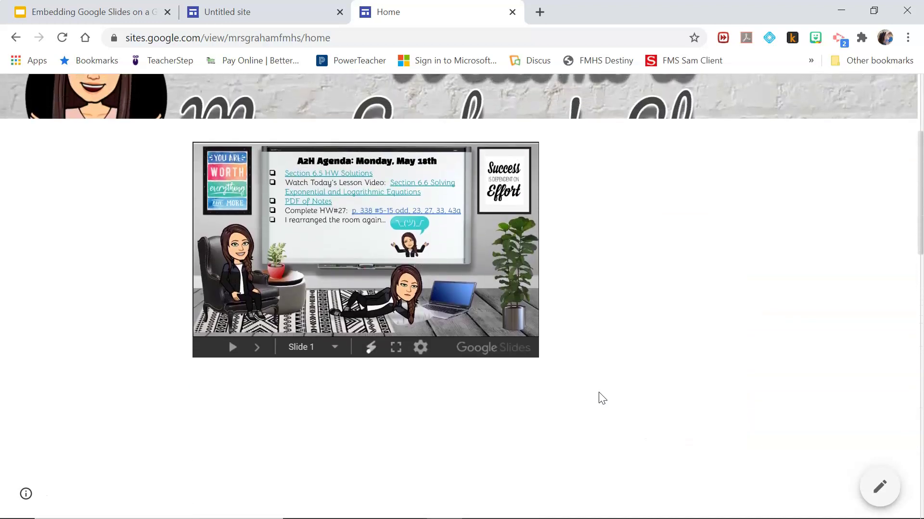
# - Play the small agenda slideshow and advance it through to Slide 6
pyautogui.click(365, 265)
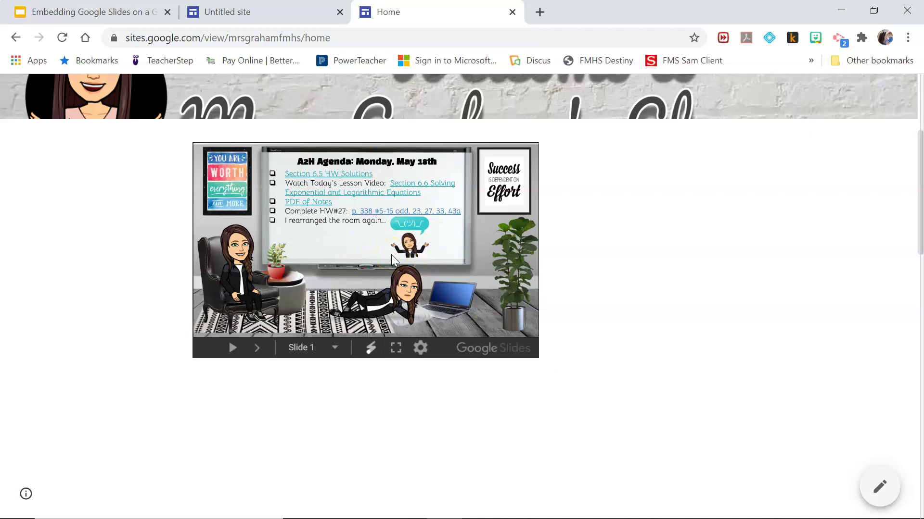
pyautogui.click(232, 350)
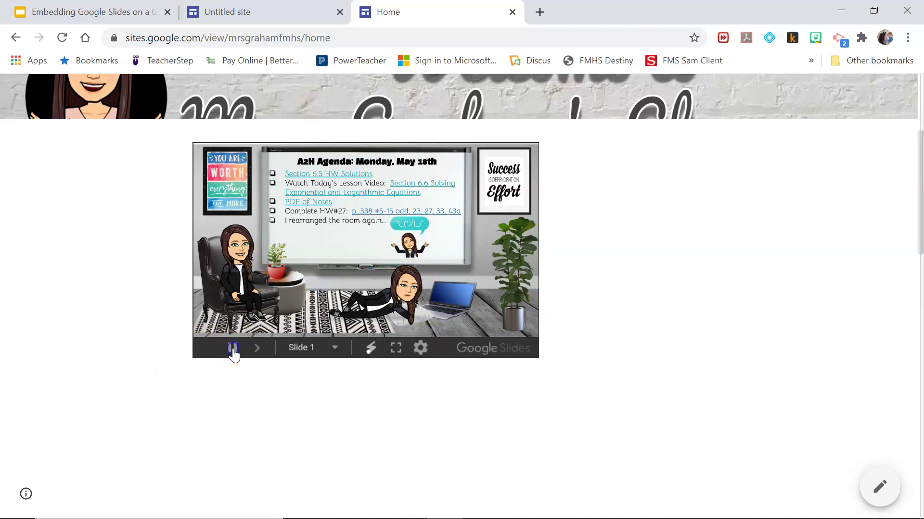
pyautogui.click(258, 348)
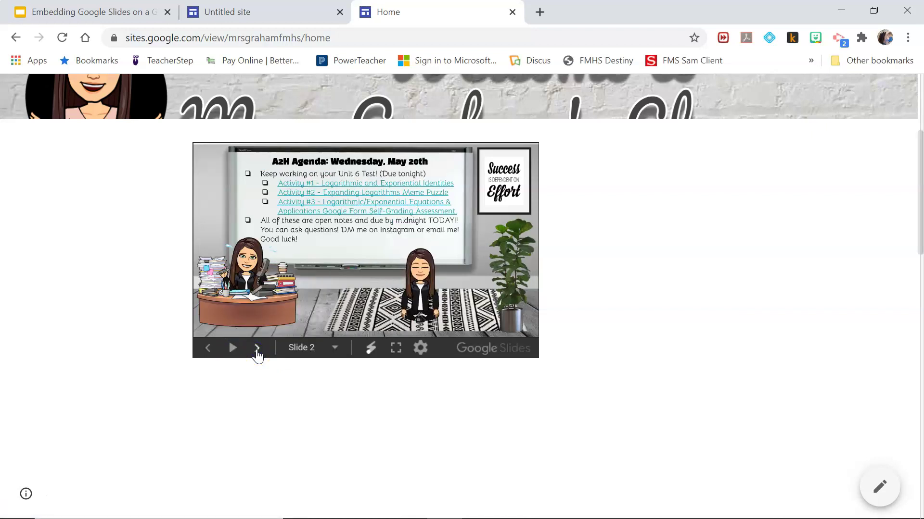
pyautogui.click(257, 349)
pyautogui.click(257, 349)
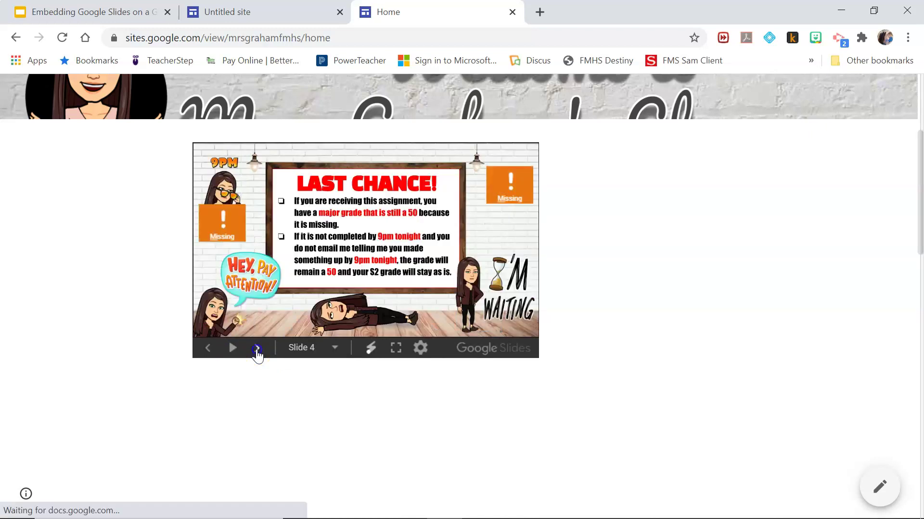
pyautogui.click(257, 348)
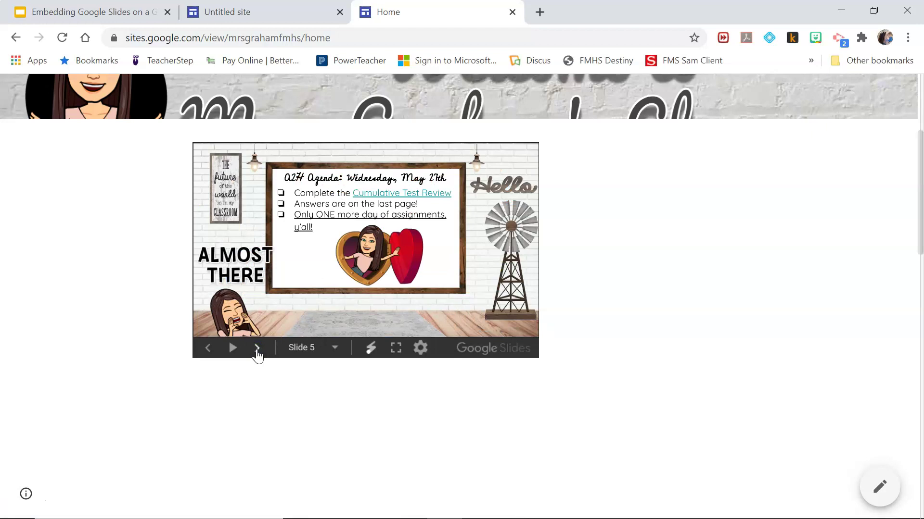
pyautogui.click(257, 348)
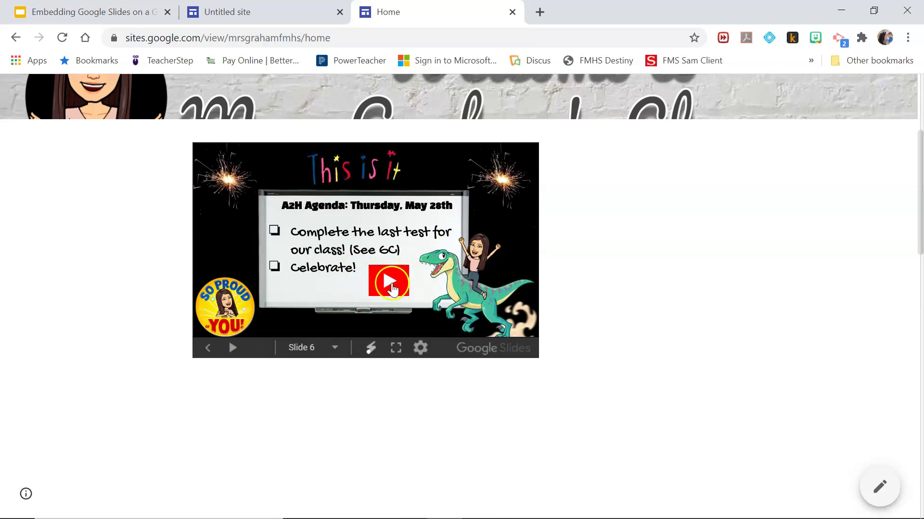
# - Step the slideshow back from Slide 5 to the first slide
pyautogui.click(208, 349)
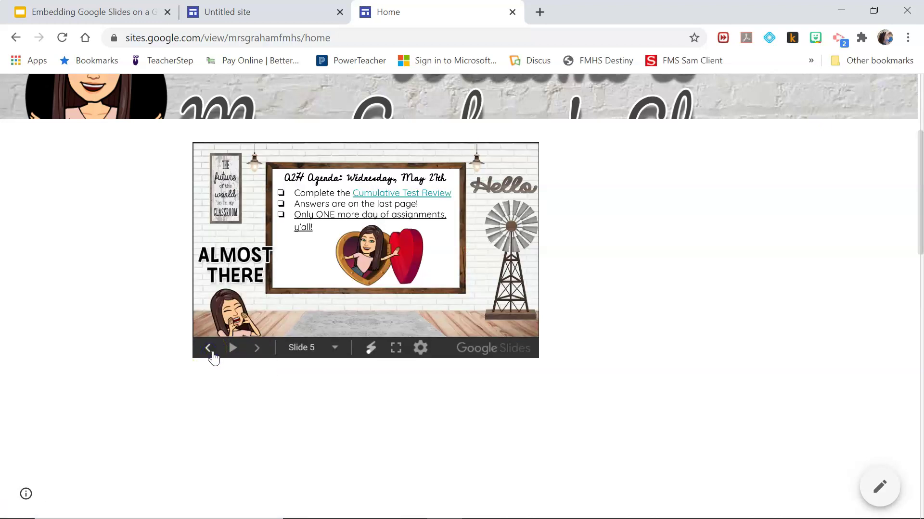
pyautogui.click(210, 349)
pyautogui.click(210, 349)
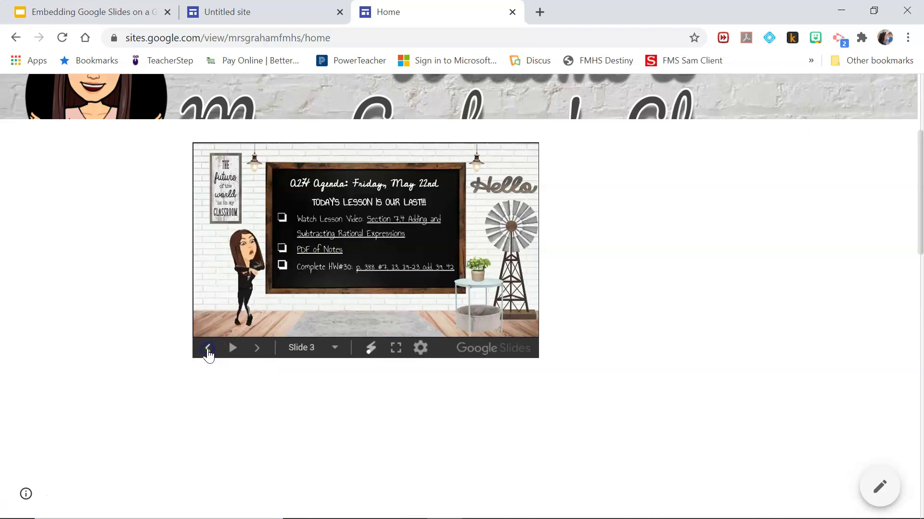
pyautogui.click(210, 349)
pyautogui.click(209, 349)
# - Advance again to Slide 3, then open and close the slide-number list
pyautogui.click(257, 349)
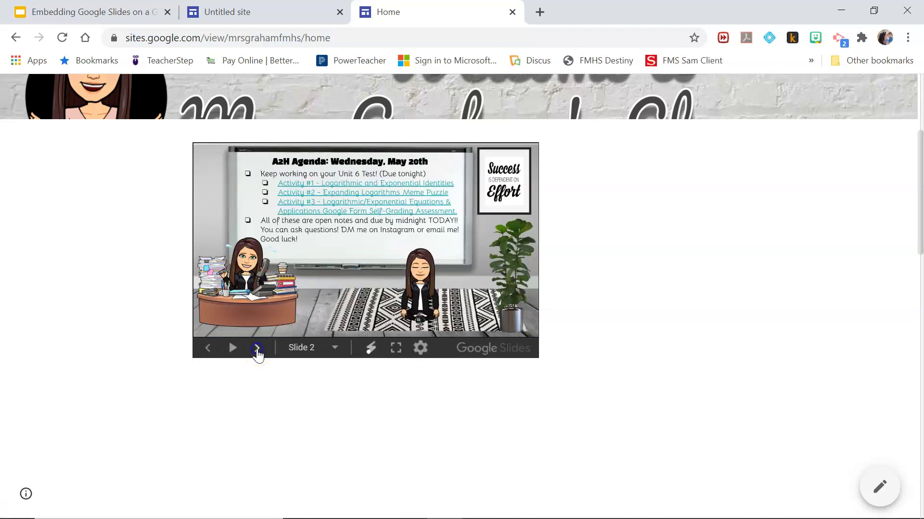
pyautogui.click(257, 349)
pyautogui.click(319, 348)
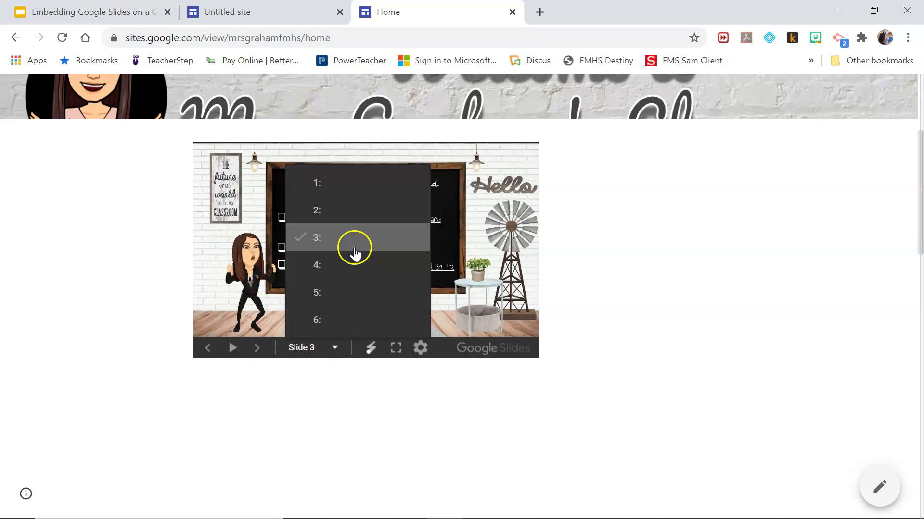
pyautogui.click(380, 397)
# - Advance the embedded agenda from the May 20th slide to the Thursday, May 28th agenda
pyautogui.scroll(-6, 400, 411)
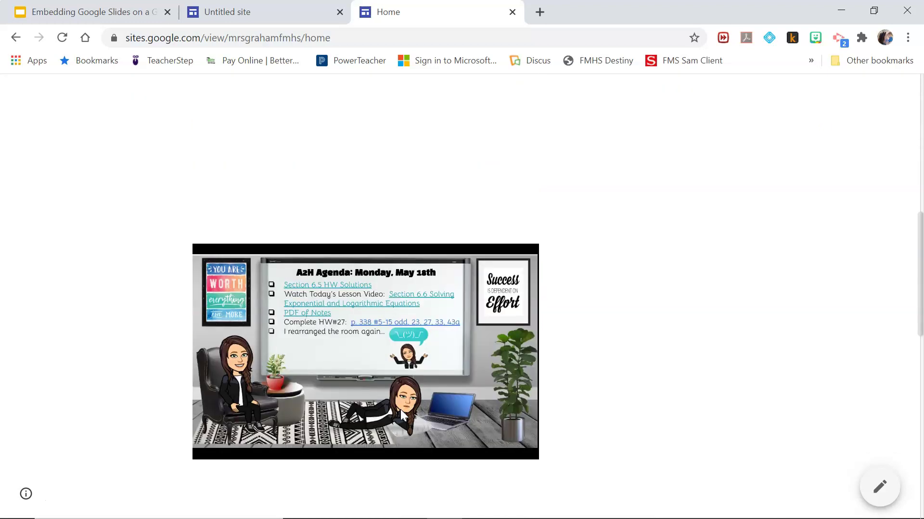
pyautogui.scroll(-1, 400, 411)
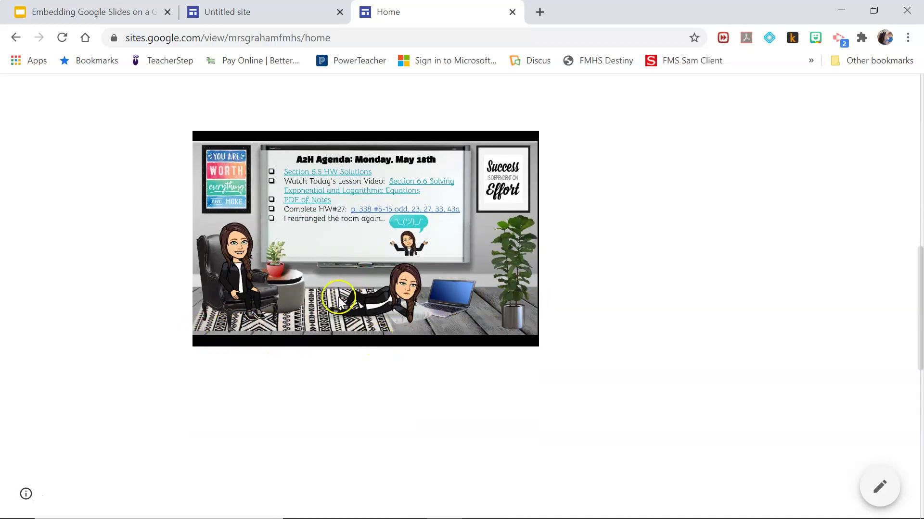
pyautogui.click(331, 301)
pyautogui.click(331, 302)
pyautogui.click(331, 301)
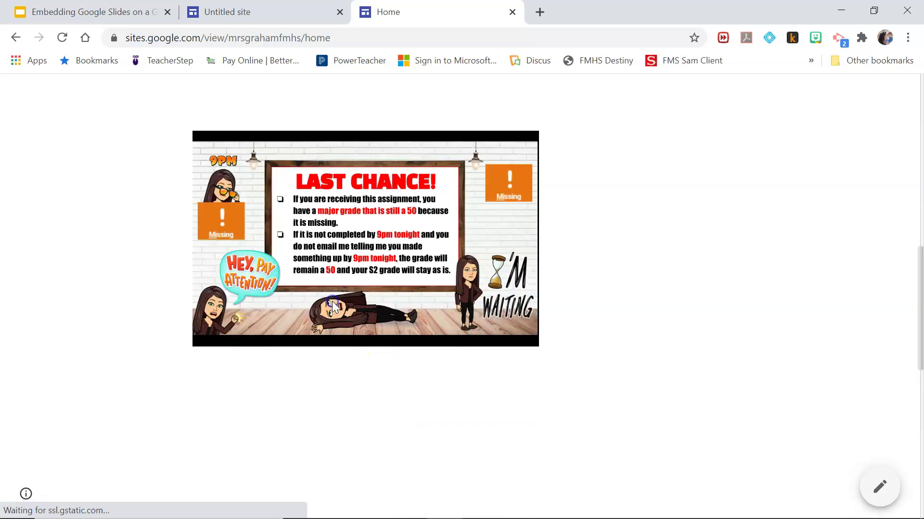
pyautogui.click(277, 307)
pyautogui.click(404, 277)
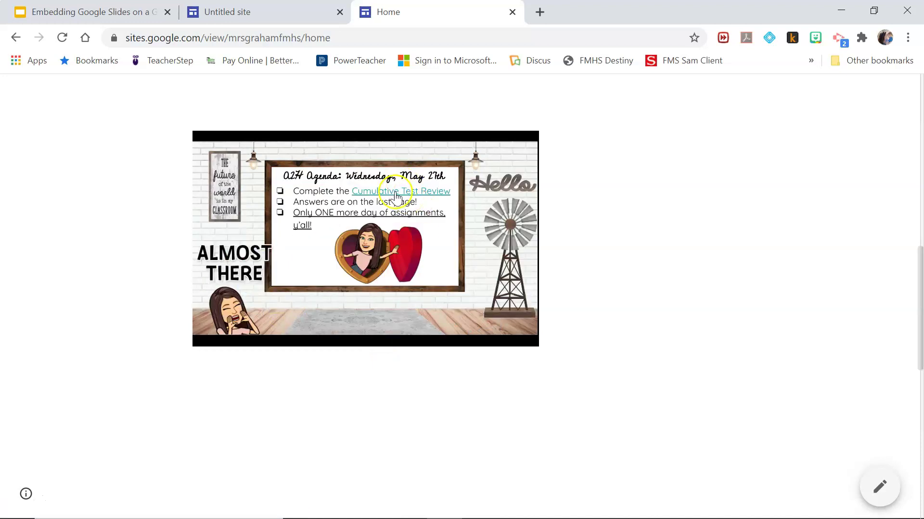
pyautogui.click(464, 320)
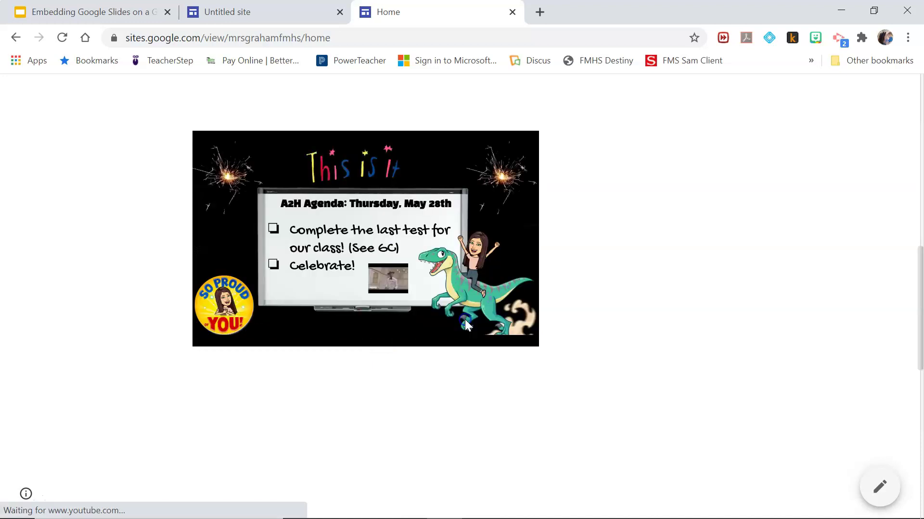
# - Step back through earlier agenda slides, then advance to the Thursday "This is it" slide
pyautogui.click(284, 325)
pyautogui.click(284, 325)
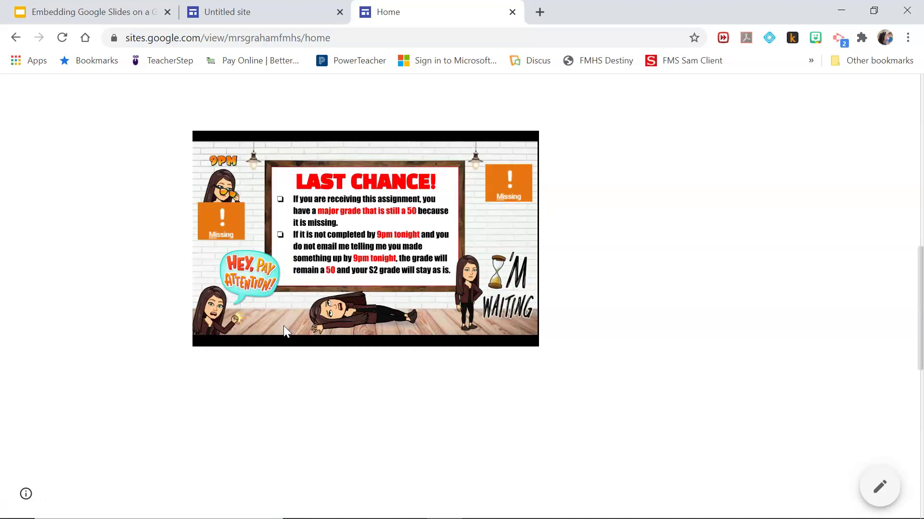
pyautogui.click(284, 325)
pyautogui.click(284, 325)
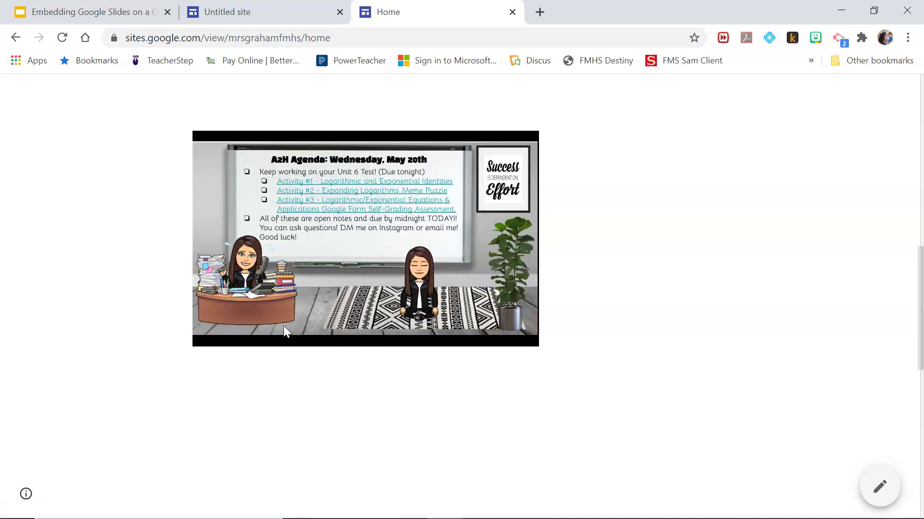
pyautogui.click(338, 247)
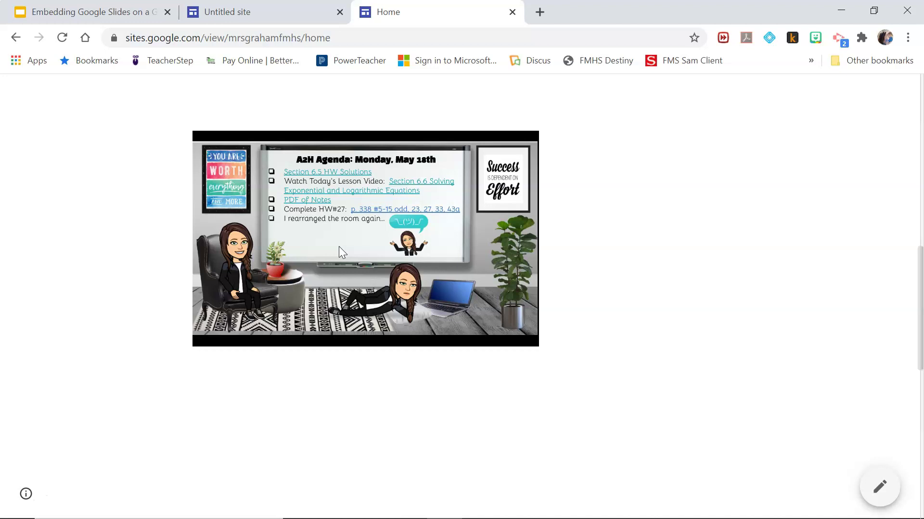
pyautogui.click(339, 246)
pyautogui.click(338, 247)
pyautogui.click(338, 246)
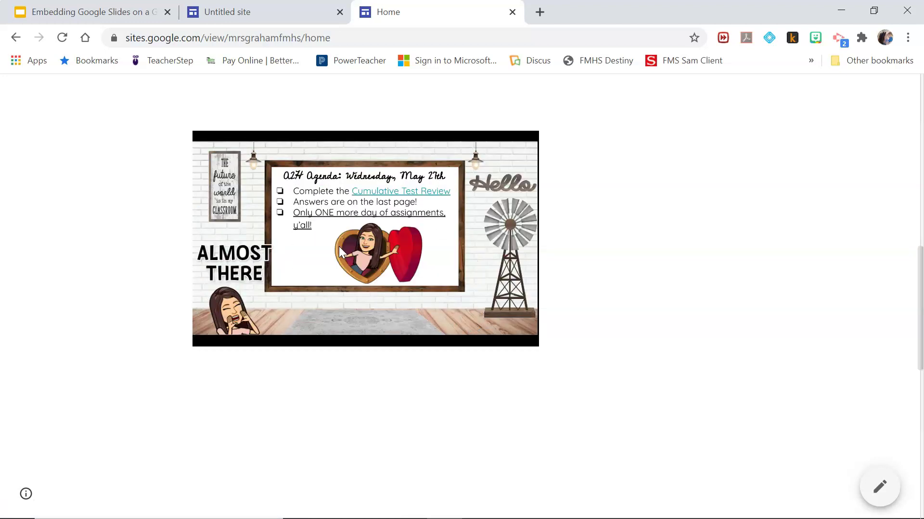
pyautogui.click(339, 246)
# - On the medium embed's Thursday slide, play and then pause the YouTube video
pyautogui.scroll(-1, 338, 246)
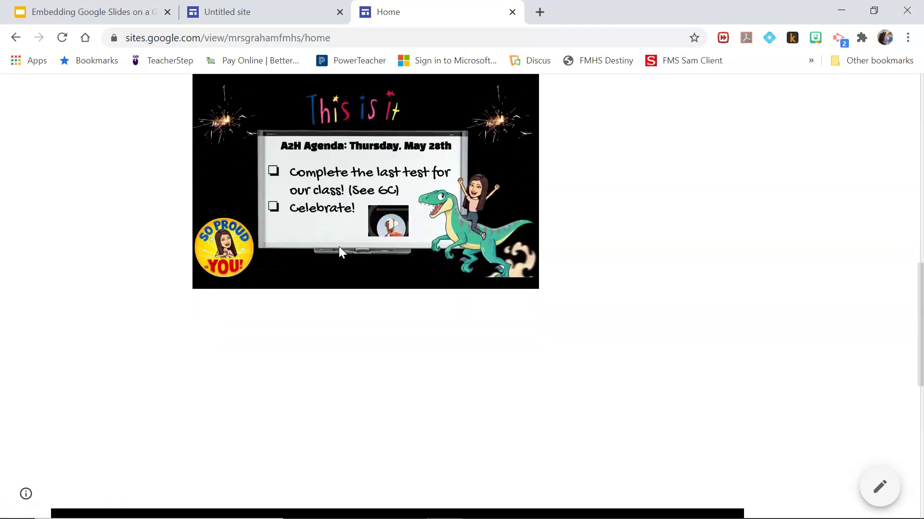
pyautogui.click(227, 285)
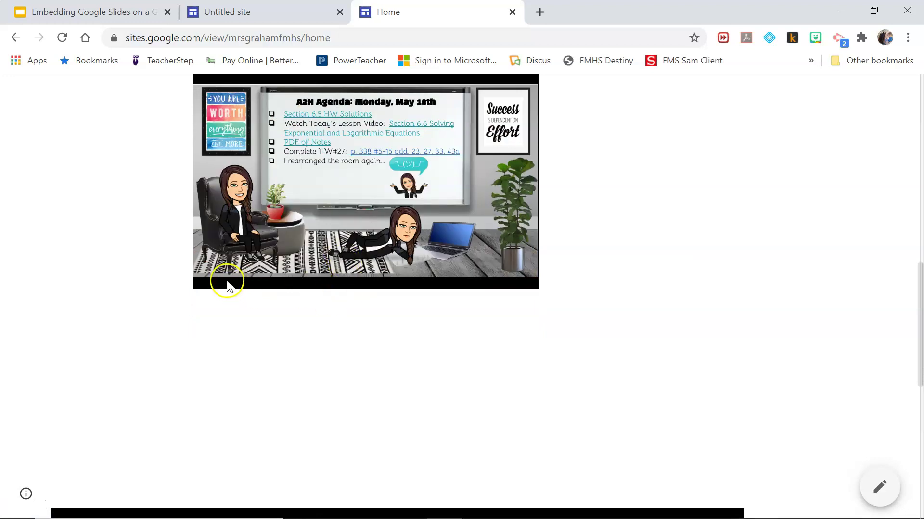
pyautogui.scroll(-2, 420, 351)
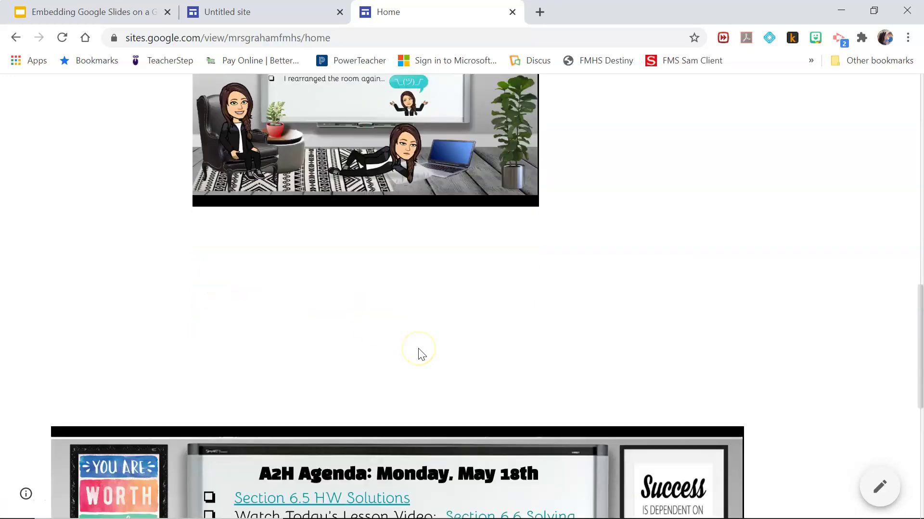
pyautogui.scroll(-6, 419, 351)
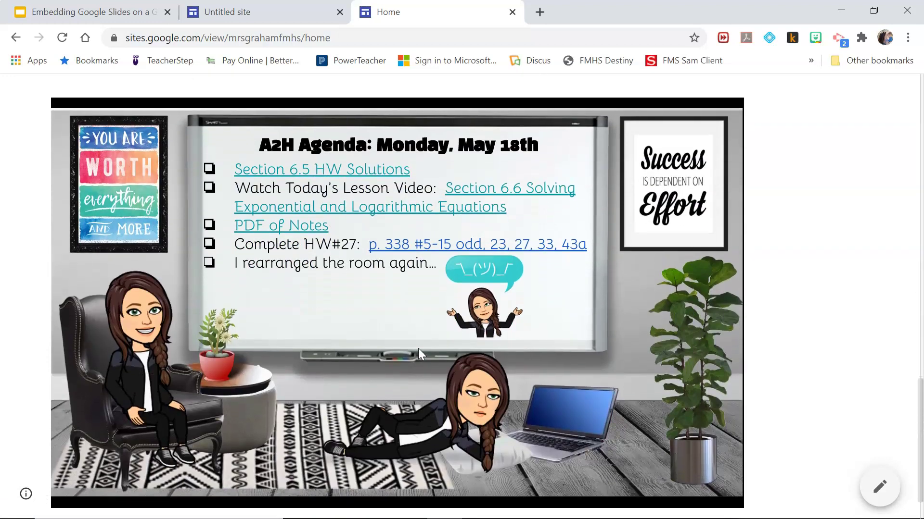
pyautogui.click(327, 445)
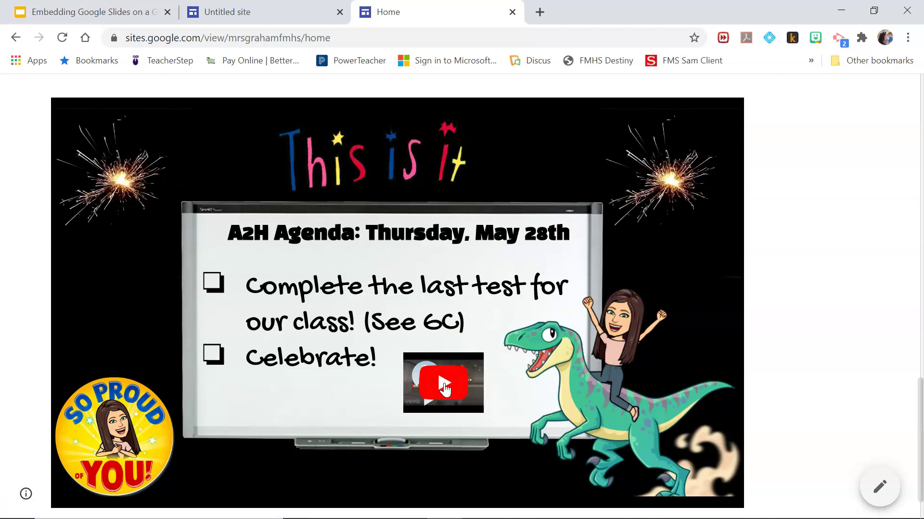
pyautogui.click(444, 388)
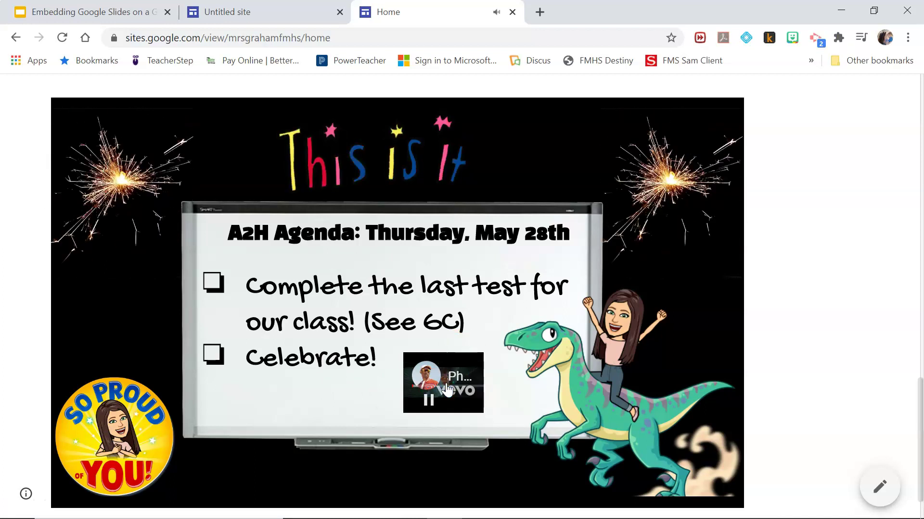
pyautogui.click(438, 390)
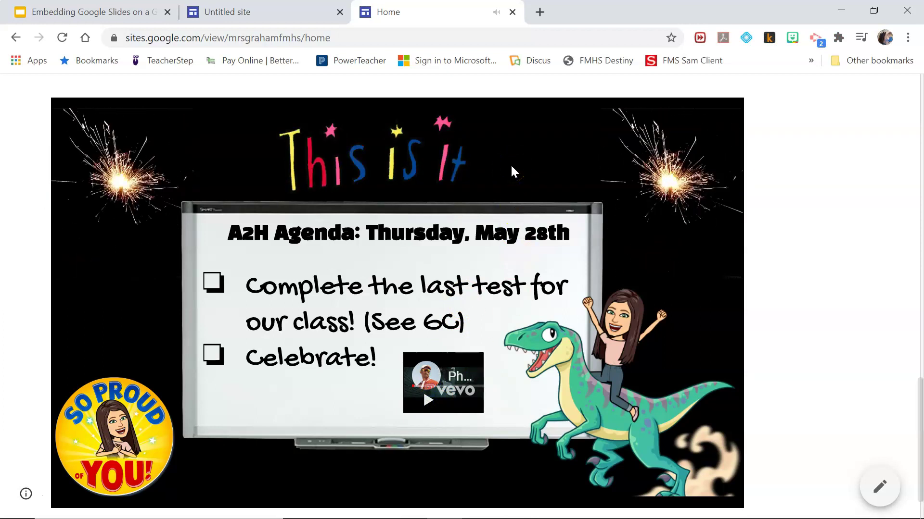
# - Return to the welcome banner at the top of the Home page
pyautogui.click(618, 380)
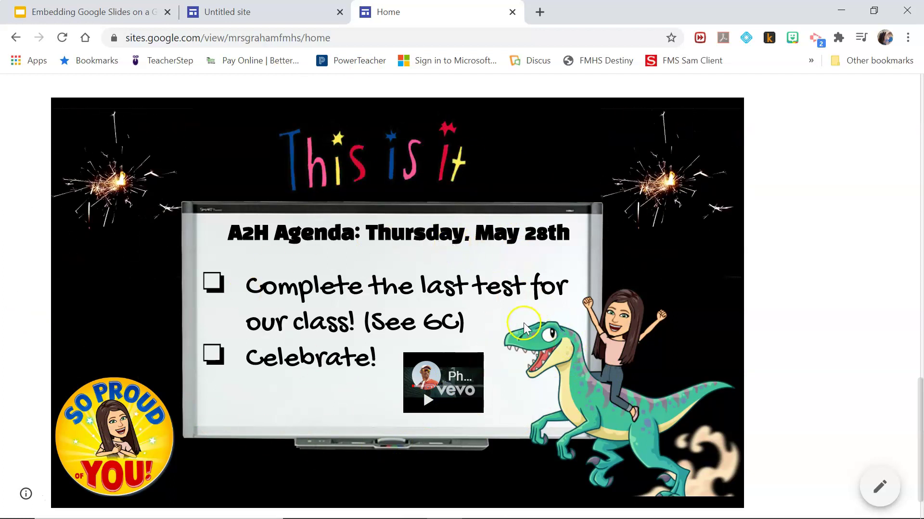
pyautogui.scroll(12, 524, 329)
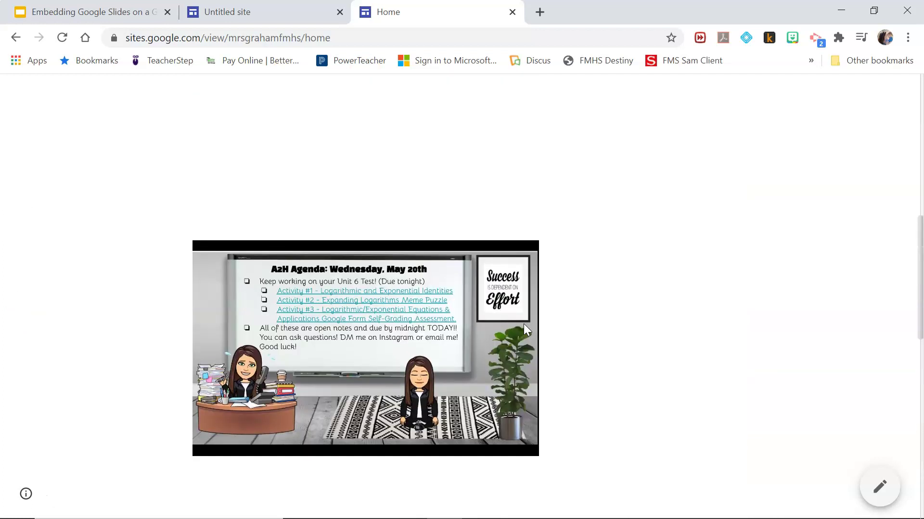
pyautogui.scroll(10, 392, 291)
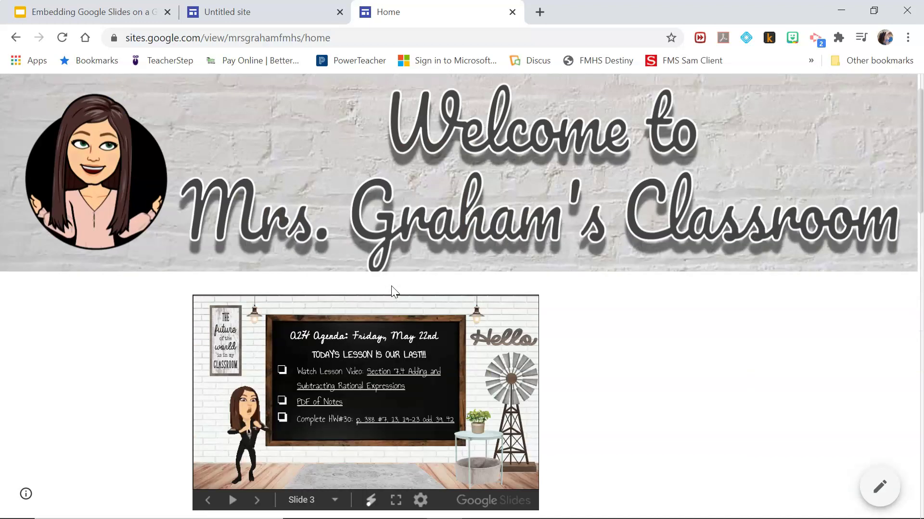
pyautogui.scroll(2, 389, 148)
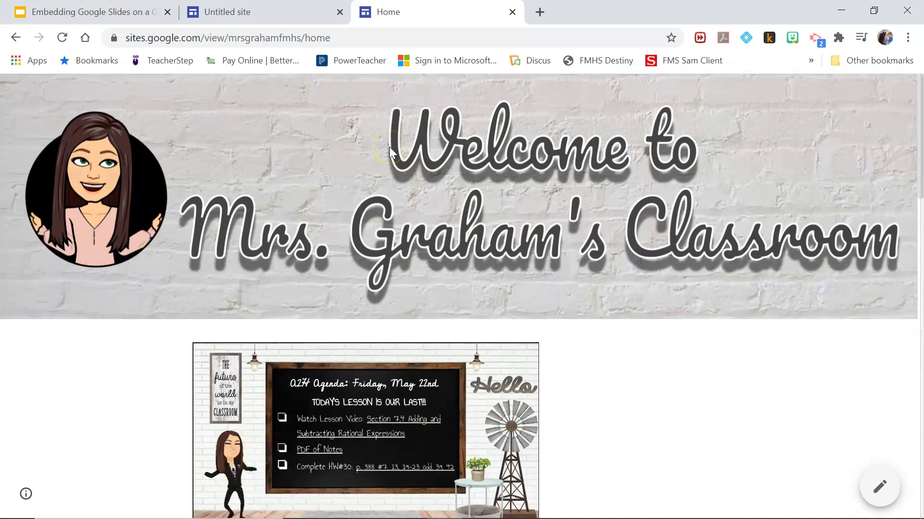
pyautogui.scroll(-3, 389, 146)
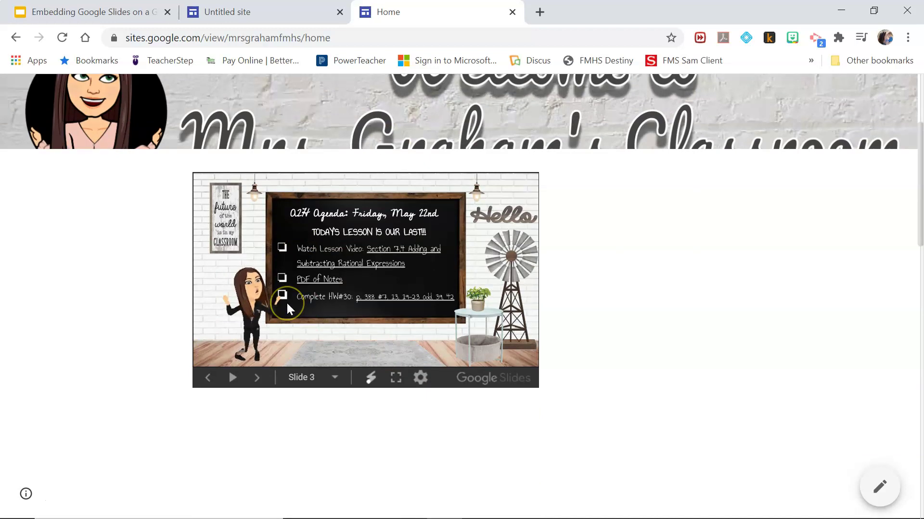
pyautogui.scroll(-5, 286, 302)
pyautogui.scroll(8, 287, 304)
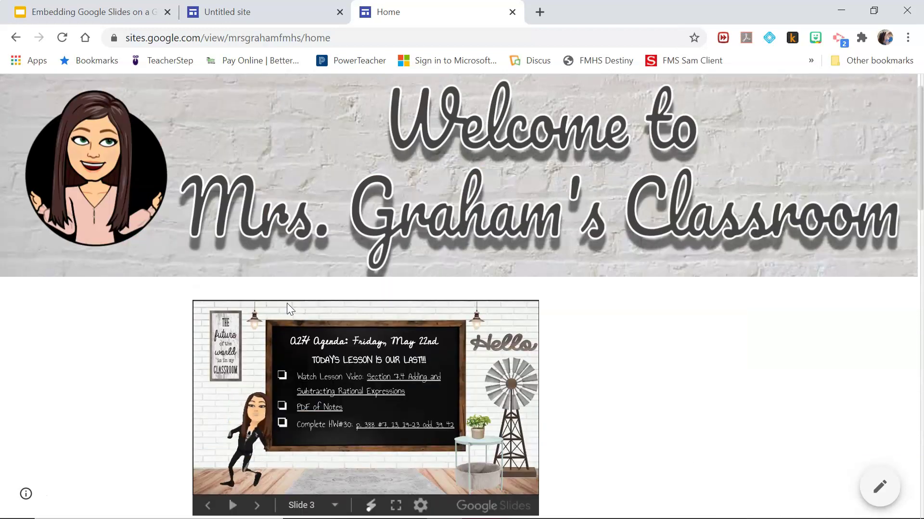
# - Delete the oversized slideshow embed from the Untitled site draft
pyautogui.click(272, 15)
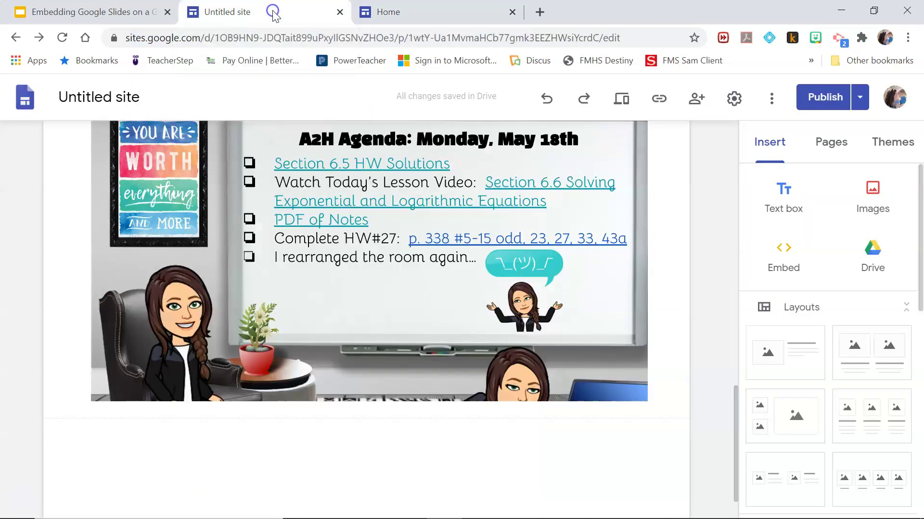
pyautogui.click(385, 338)
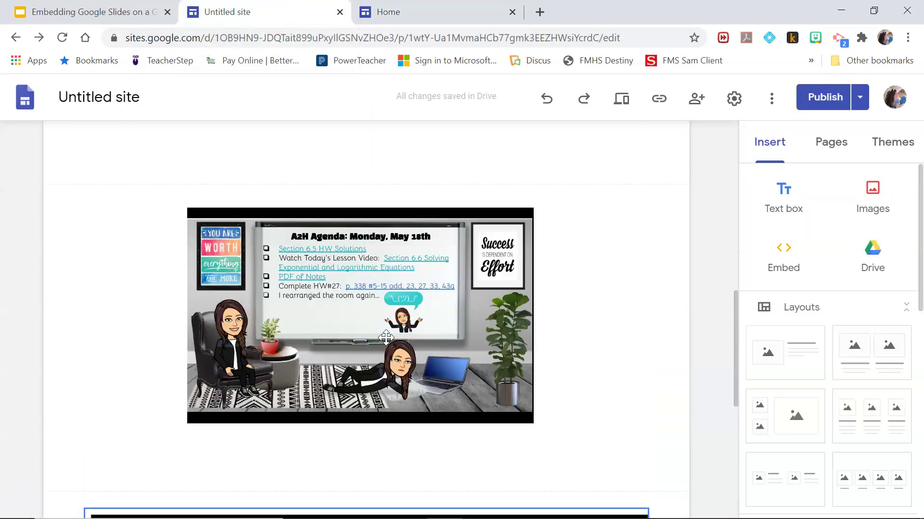
pyautogui.scroll(3, 386, 338)
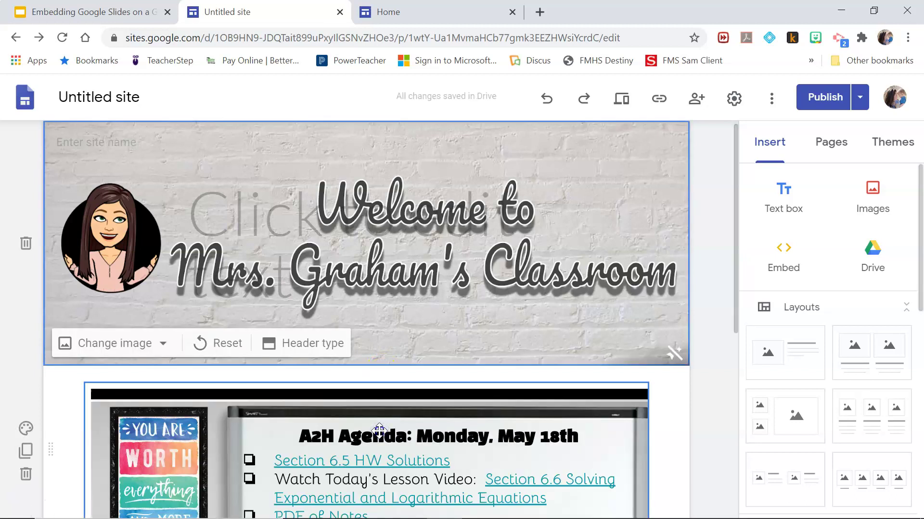
pyautogui.press('Delete')
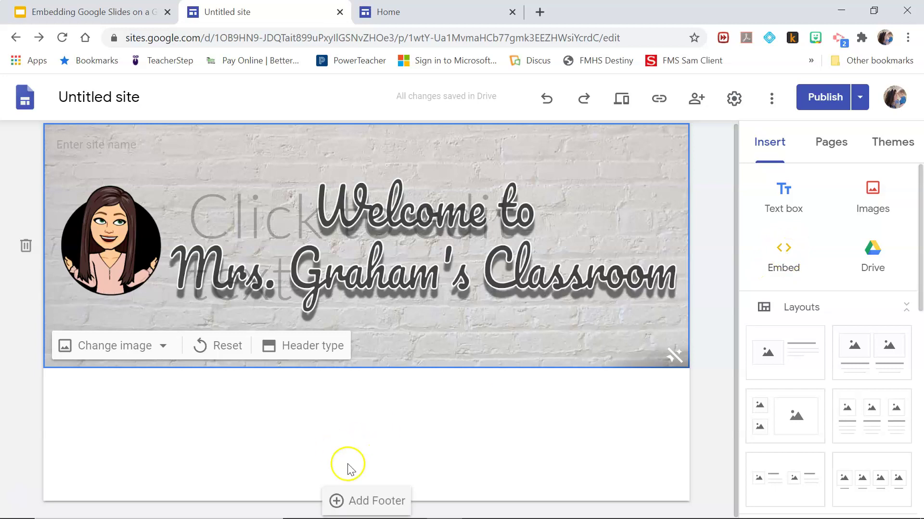
# - Insert a new embed in the blank area using the Embed code option
pyautogui.doubleClick(362, 435)
pyautogui.click(322, 438)
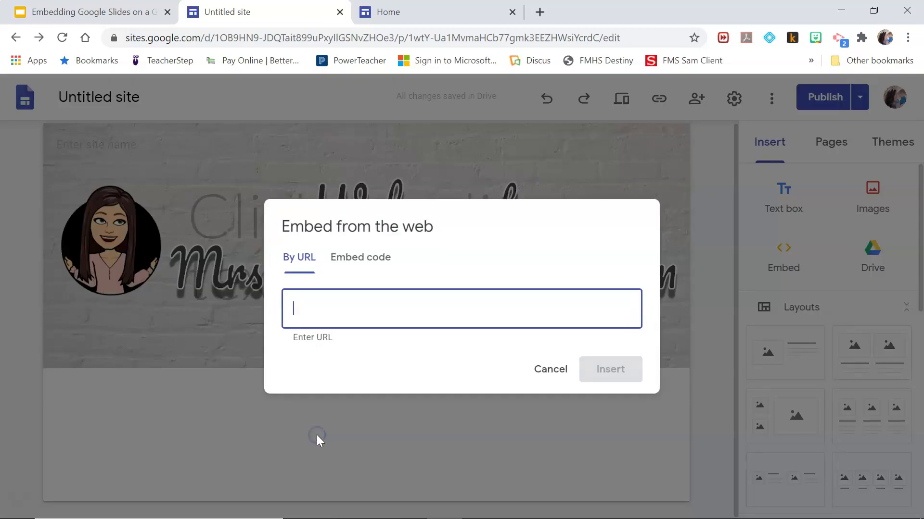
pyautogui.click(378, 260)
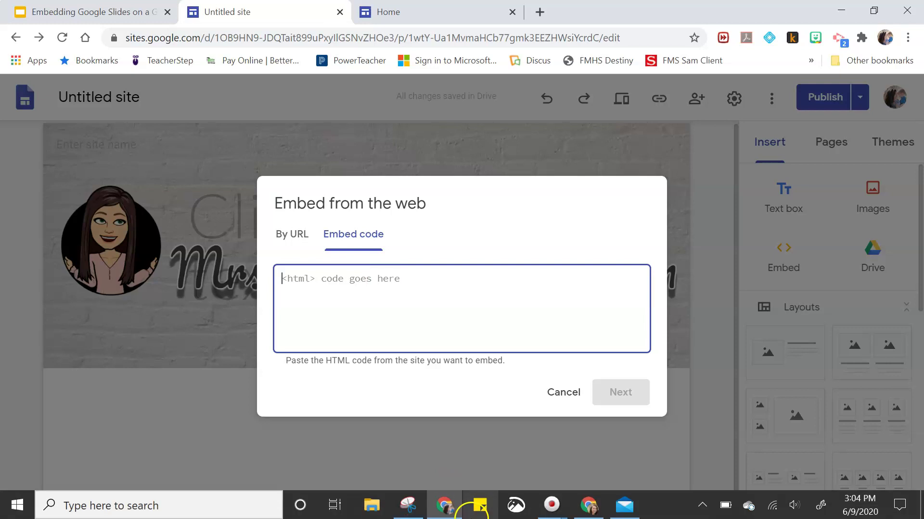
# - Reopen the presentation's Publish to the web settings and select the published link
pyautogui.click(588, 506)
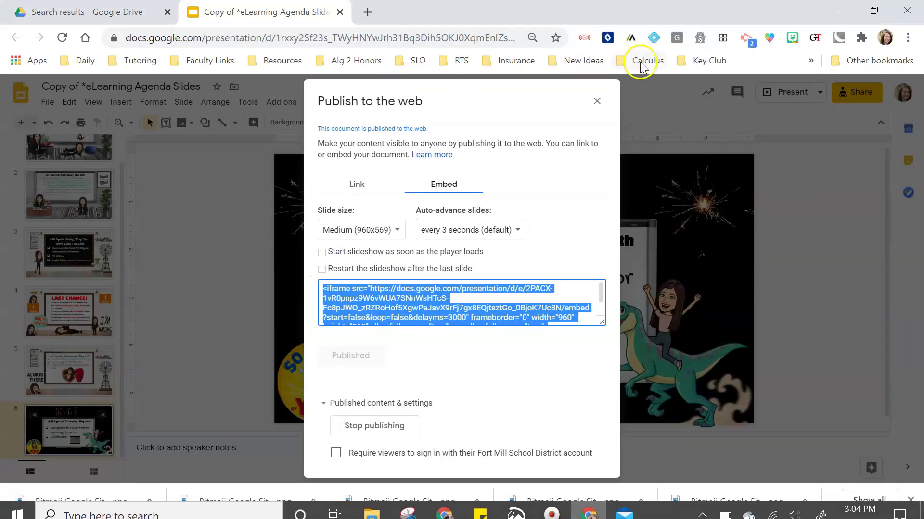
pyautogui.click(596, 101)
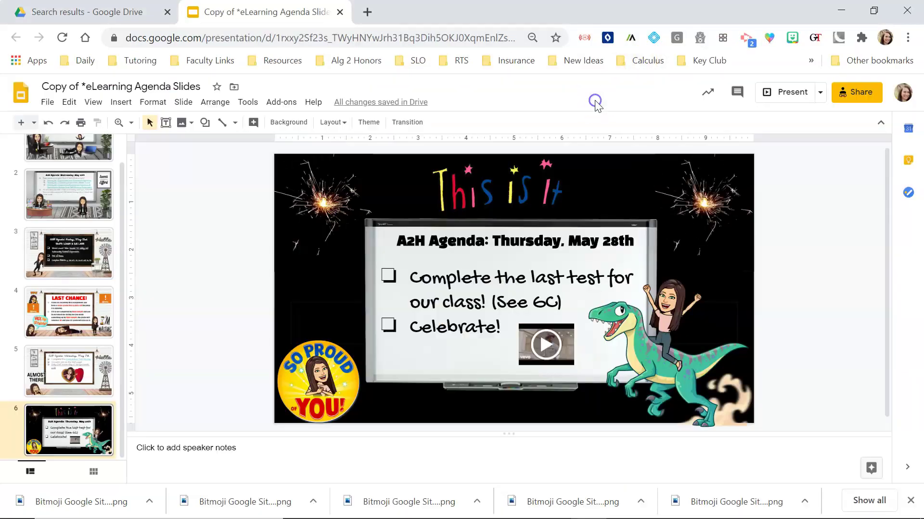
pyautogui.click(47, 102)
pyautogui.scroll(-2, 83, 429)
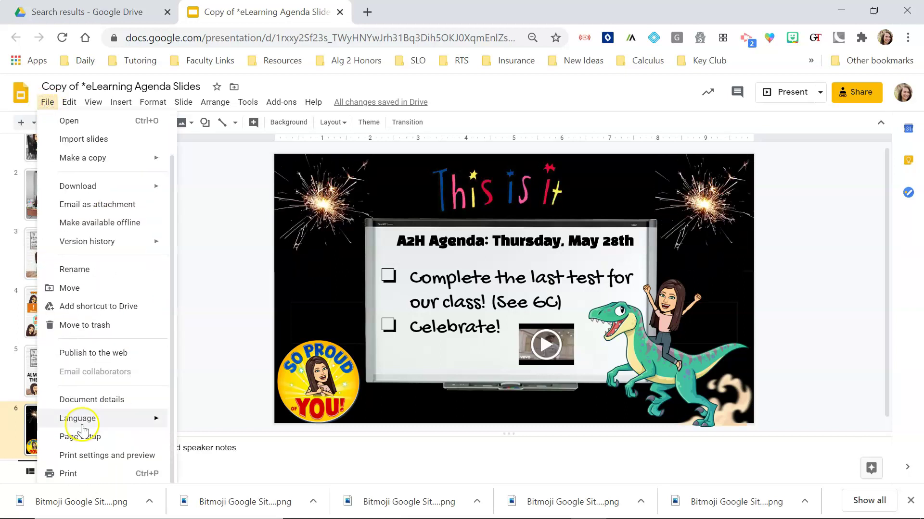
pyautogui.click(86, 353)
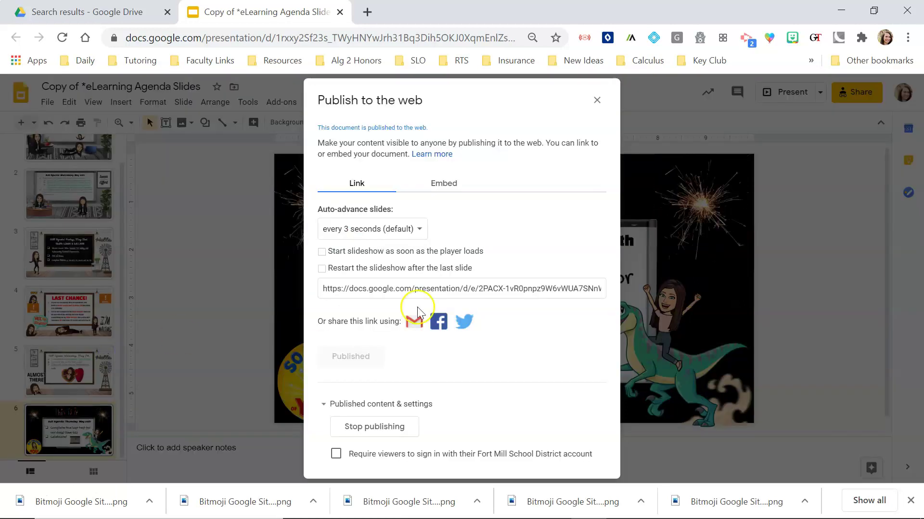
pyautogui.click(450, 291)
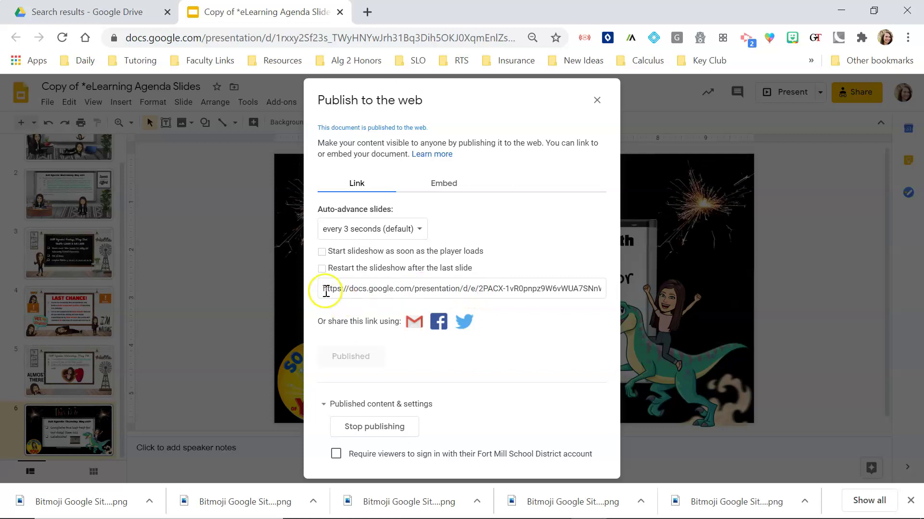
pyautogui.click(384, 289)
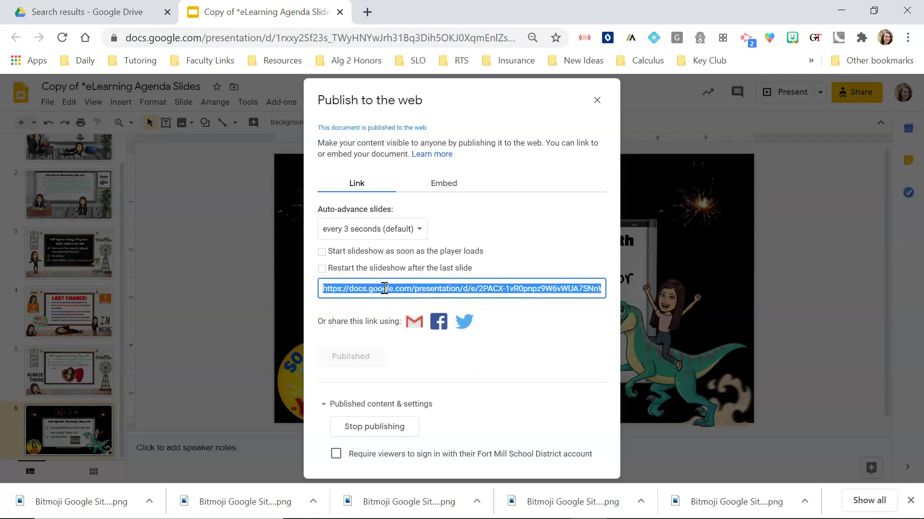
# - In the Embed tab, set slide size to Small (480x299) and copy the iframe code
pyautogui.click(449, 185)
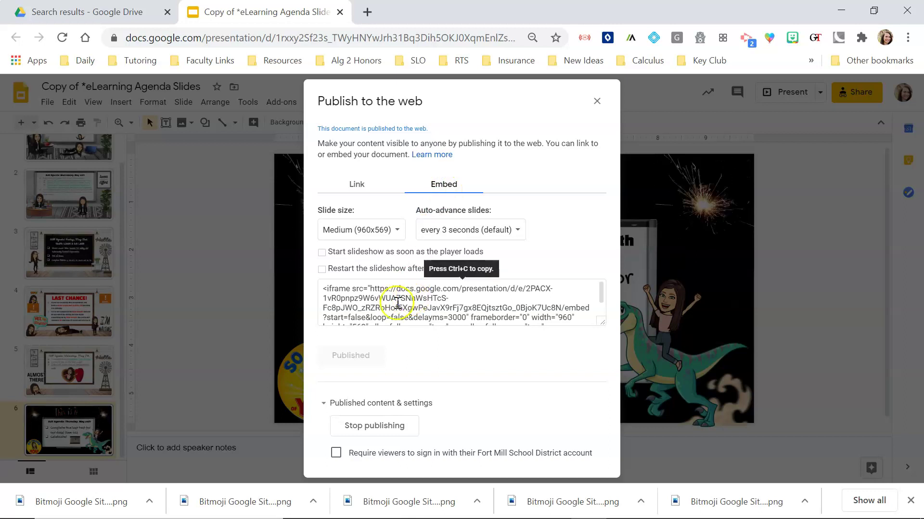
pyautogui.click(397, 301)
pyautogui.click(391, 231)
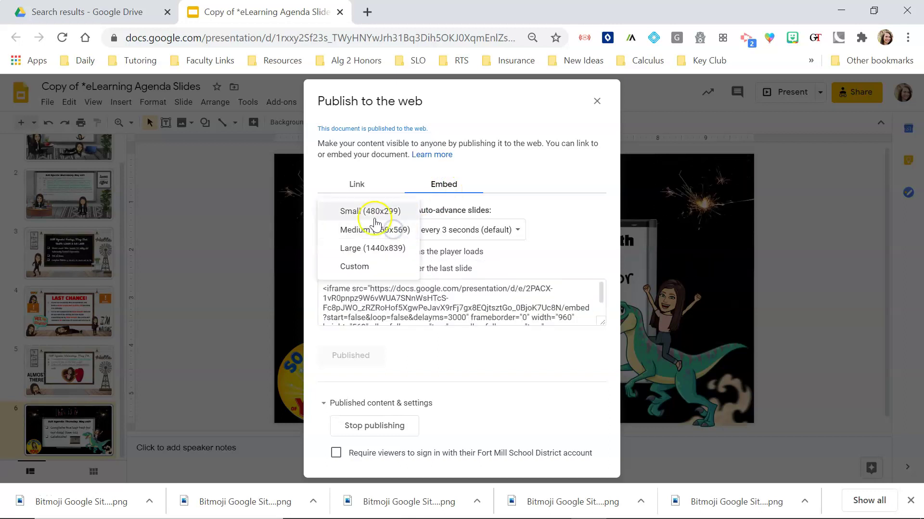
pyautogui.click(365, 212)
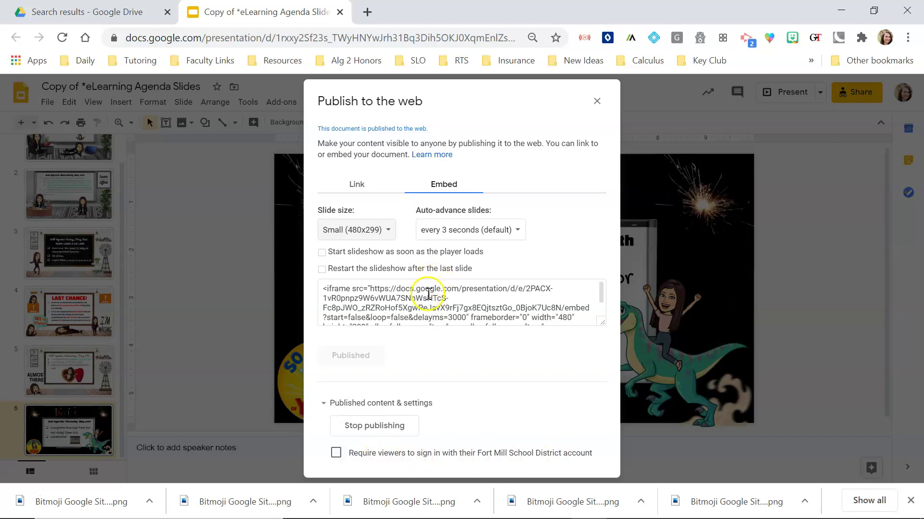
pyautogui.click(425, 299)
pyautogui.hotkey('ctrl', 'c')
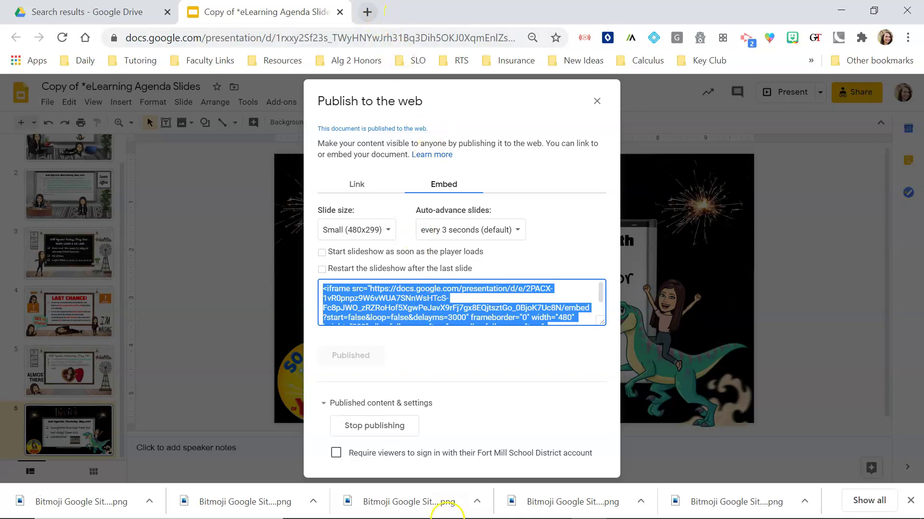
# - Paste the 480x299 iframe code into the Sites embed box, cursor after delayms=3000
pyautogui.moveTo(485, 515)
pyautogui.click(443, 505)
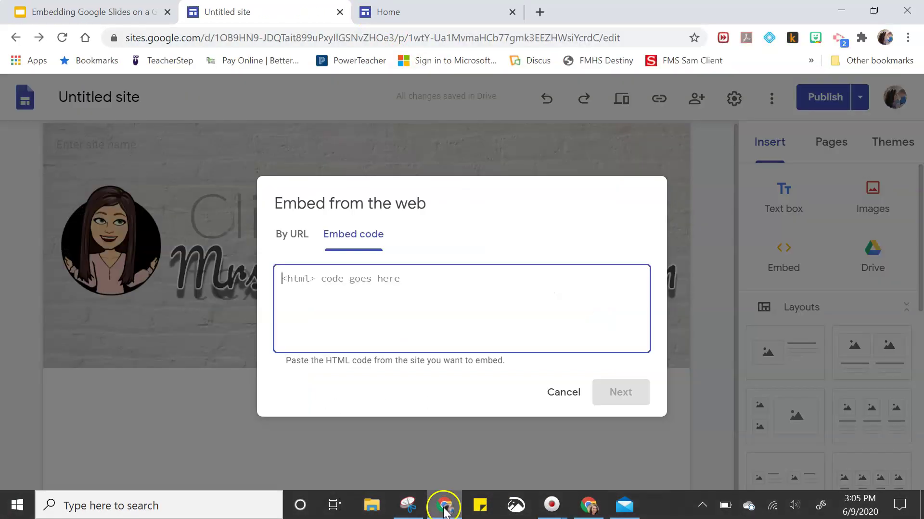
pyautogui.click(337, 276)
pyautogui.hotkey('ctrl', 'v')
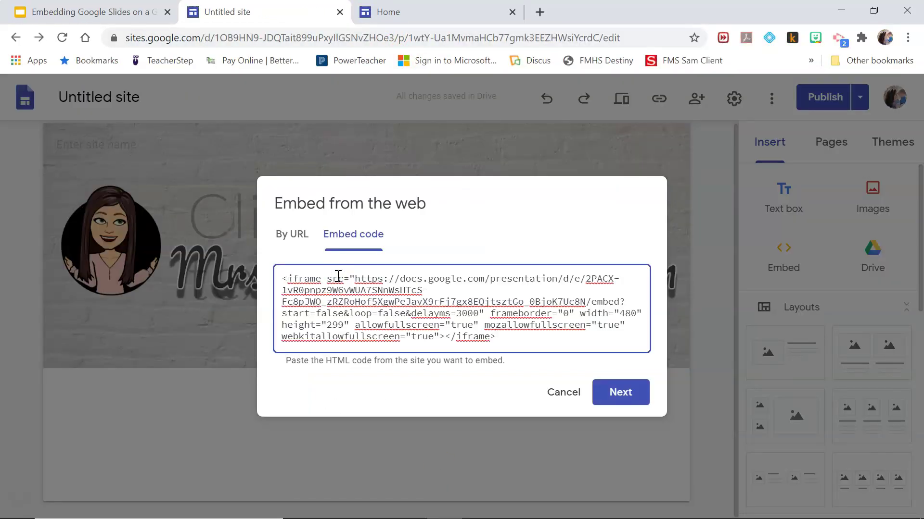
pyautogui.click(479, 314)
pyautogui.click(477, 314)
# - Add &rm=minimal after delayms=3000 in the iframe code and preview the embed
pyautogui.write('&')
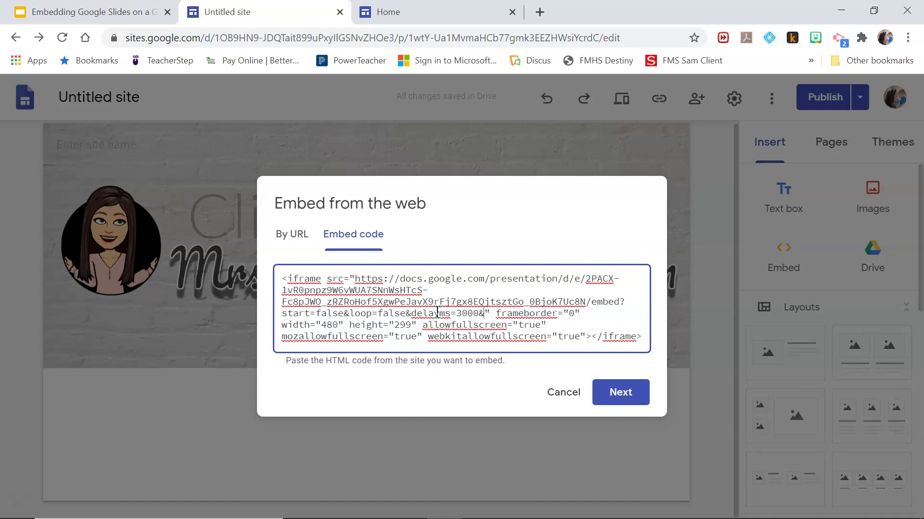
pyautogui.write('rm')
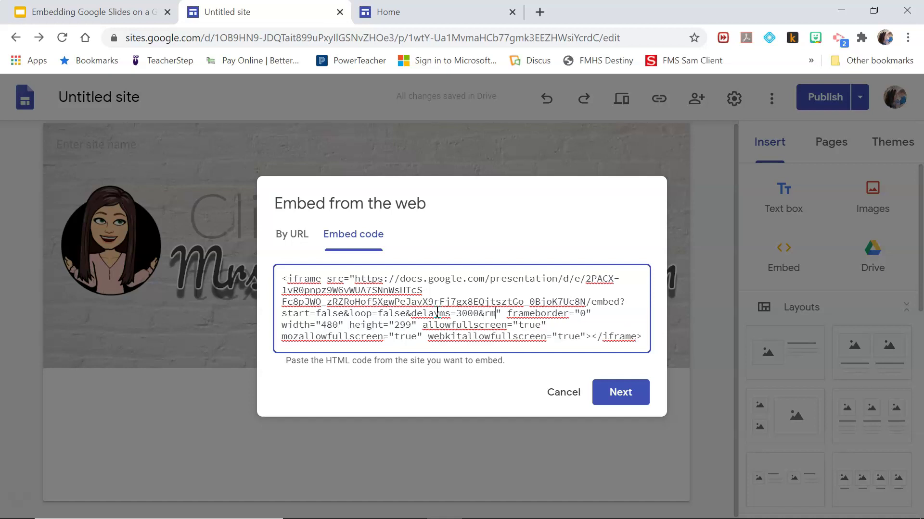
pyautogui.write('=minima')
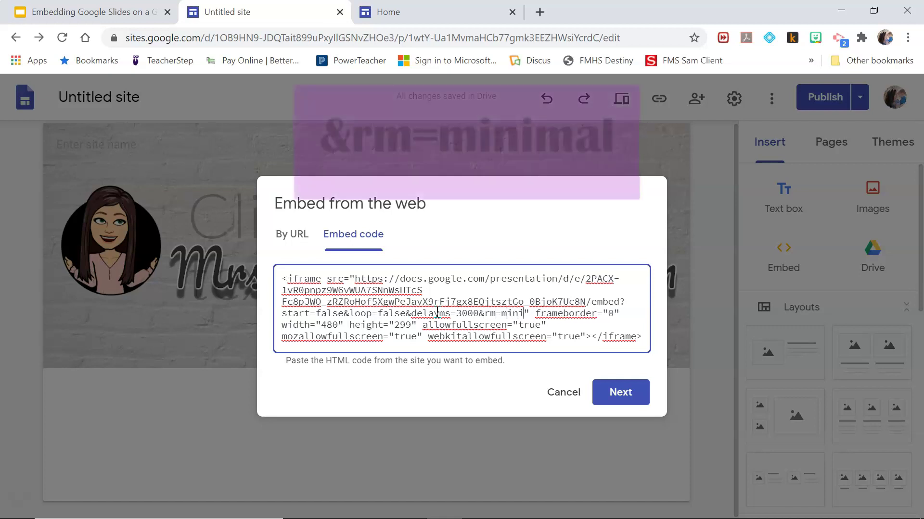
pyautogui.write('l')
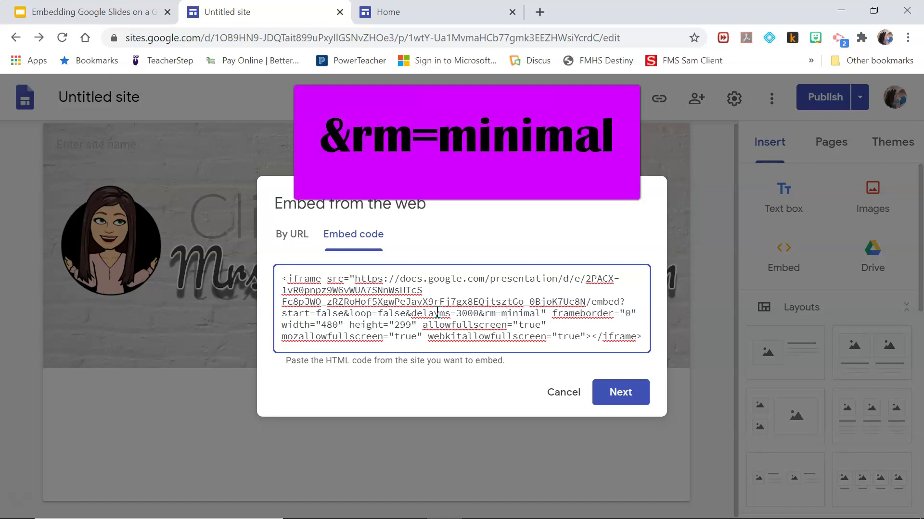
pyautogui.click(479, 314)
pyautogui.click(476, 313)
pyautogui.moveTo(478, 313); pyautogui.dragTo(541, 313)
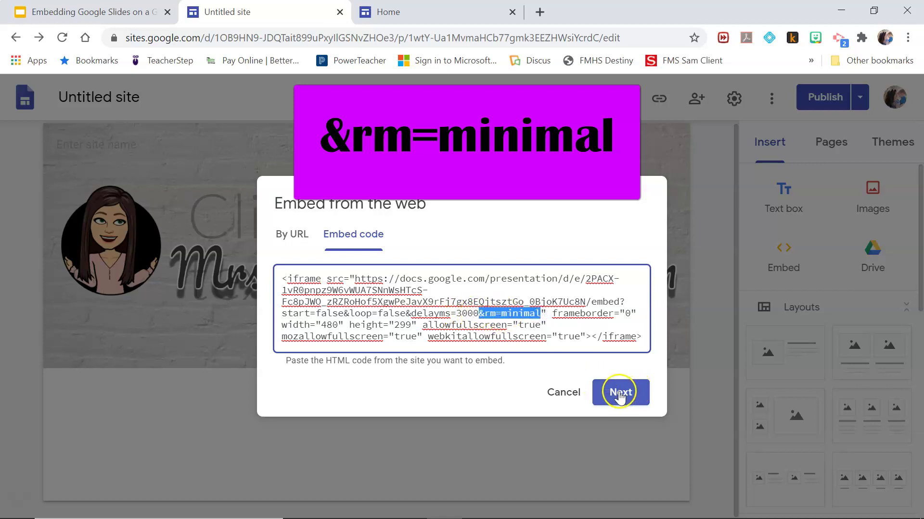
pyautogui.click(624, 403)
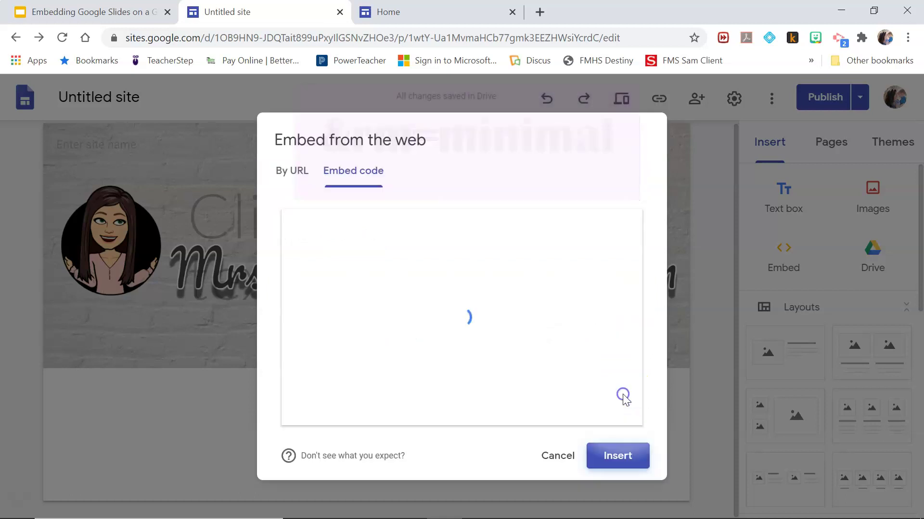
# - Insert the minimal-control agenda embed, enlarge it and centre it below the welcome banner
pyautogui.click(619, 465)
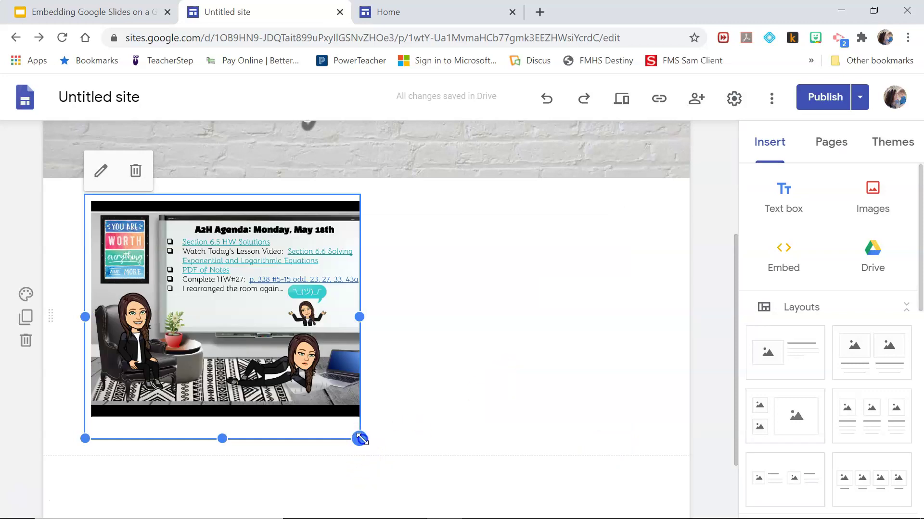
pyautogui.moveTo(360, 439); pyautogui.dragTo(477, 425)
pyautogui.click(262, 321)
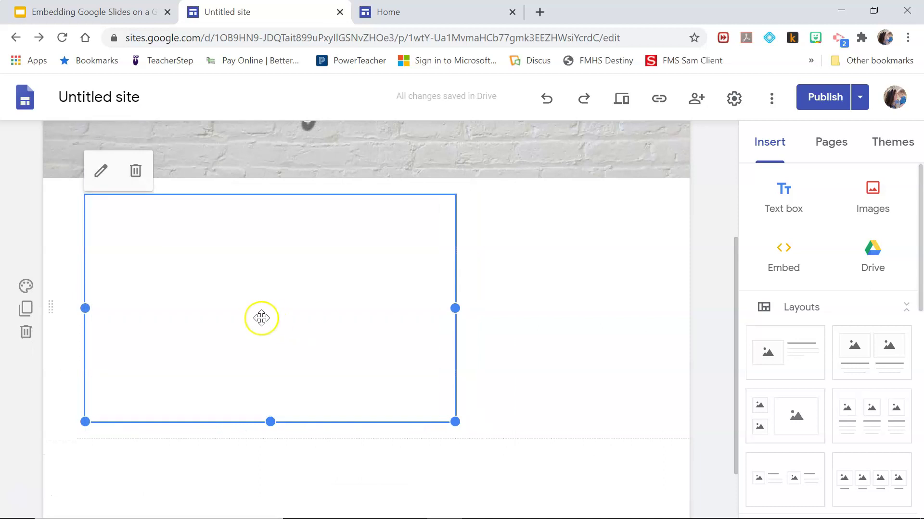
pyautogui.moveTo(261, 318); pyautogui.dragTo(383, 309)
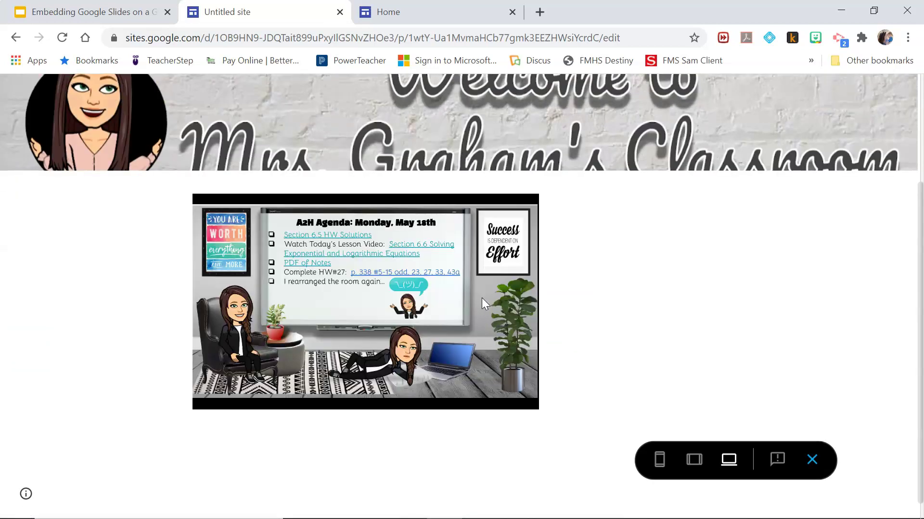
pyautogui.click(255, 337)
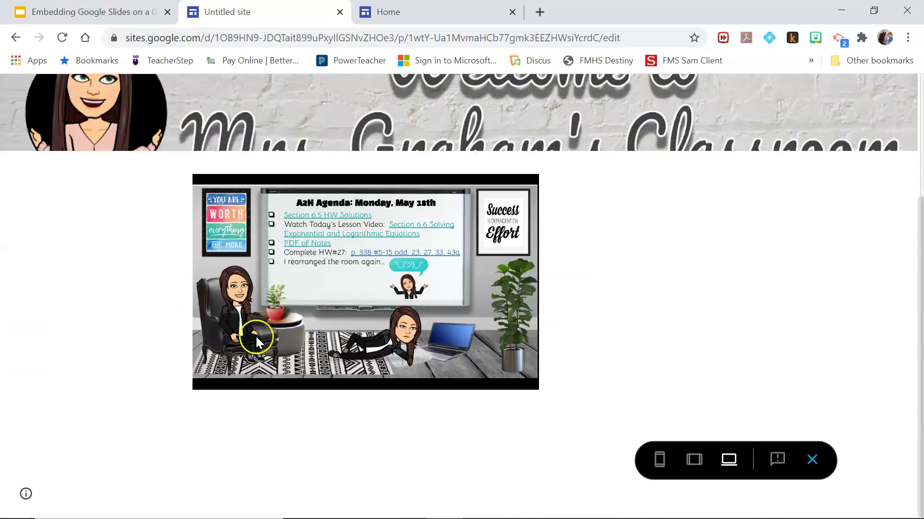
pyautogui.click(357, 351)
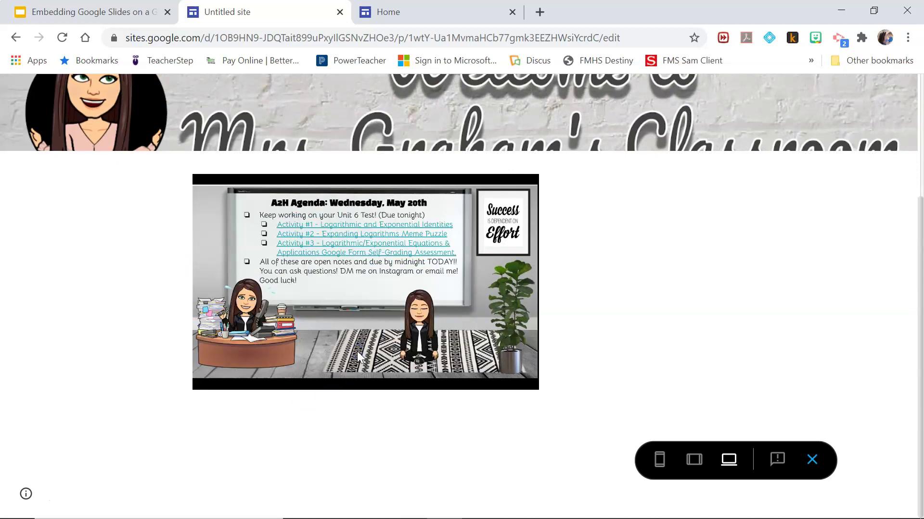
pyautogui.click(364, 388)
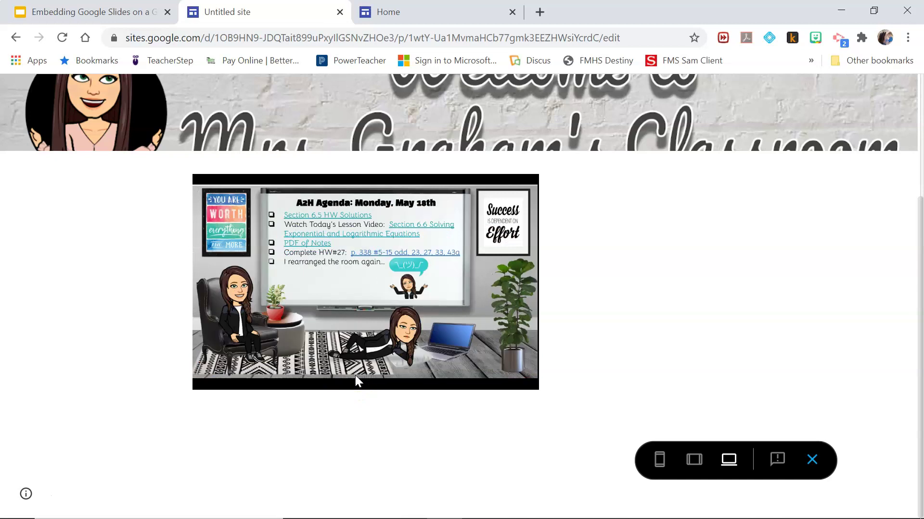
pyautogui.click(812, 459)
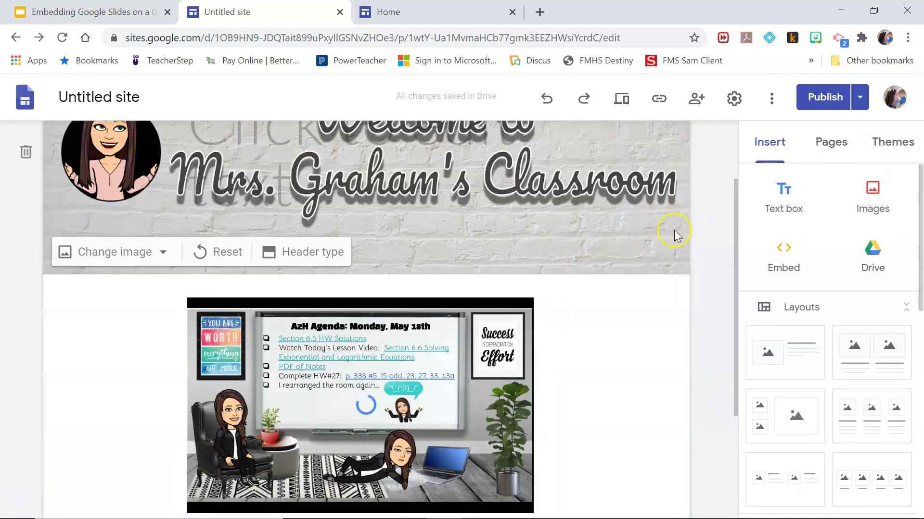
pyautogui.scroll(-2, 575, 296)
pyautogui.scroll(-2, 576, 296)
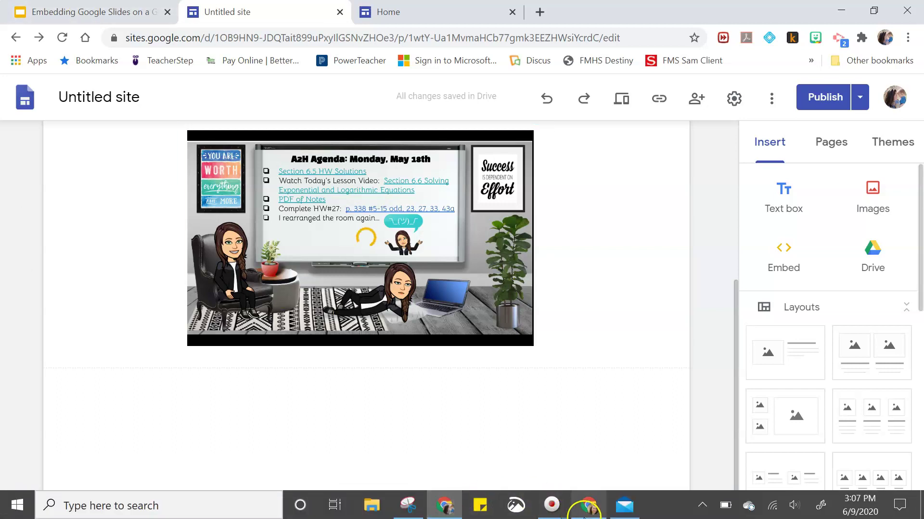
# - Change the Publish to the web slide size to Medium (960x569)
pyautogui.click(584, 516)
pyautogui.click(355, 230)
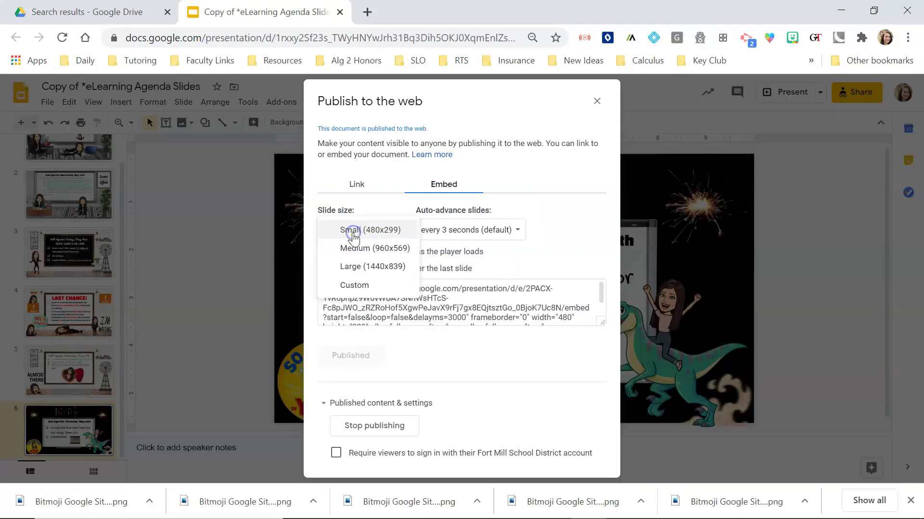
pyautogui.click(361, 249)
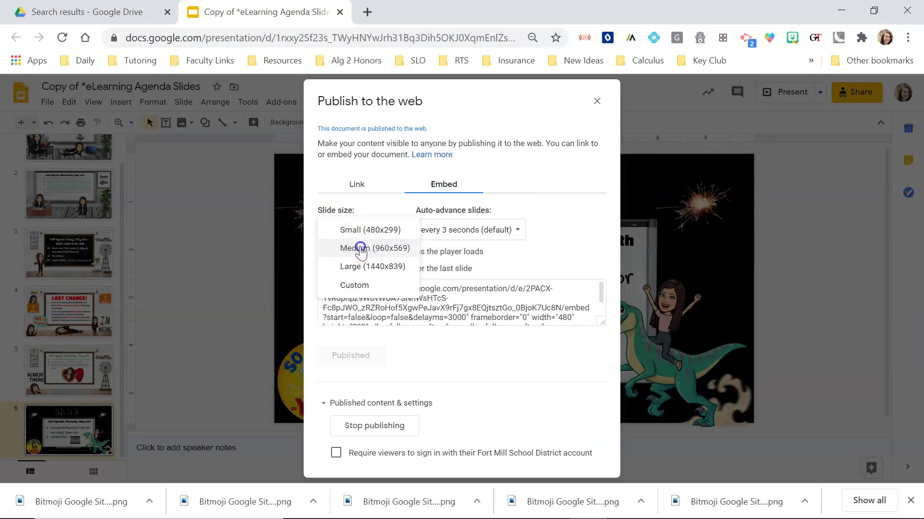
pyautogui.click(389, 310)
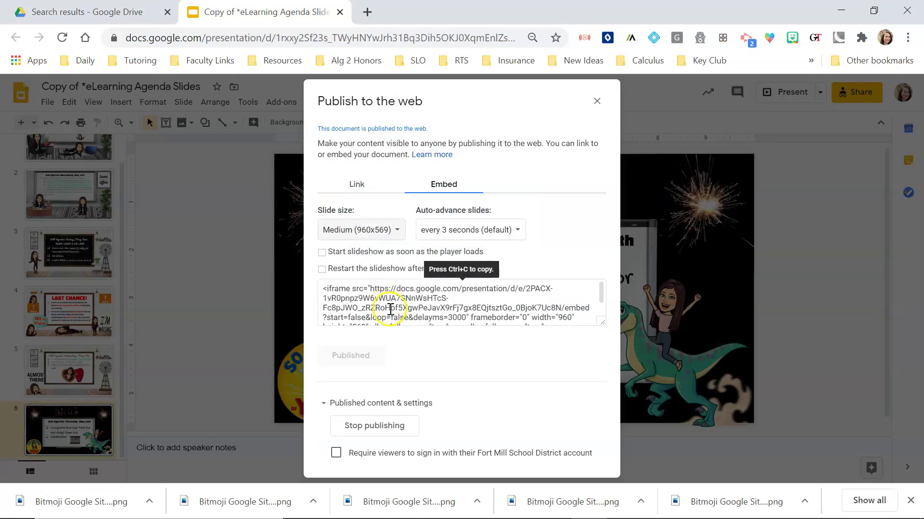
# - Check the width 960 and height 569 in the iframe code, then select all of it
pyautogui.scroll(-1, 390, 309)
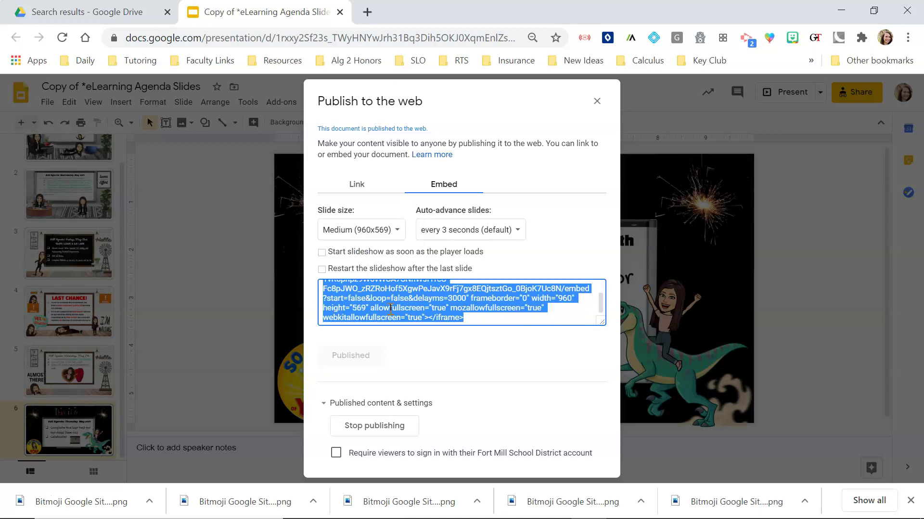
pyautogui.click(565, 299)
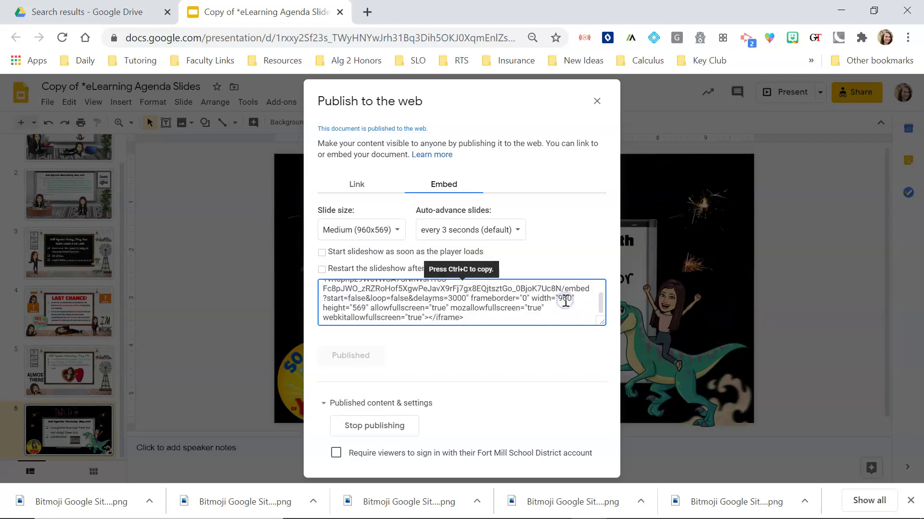
pyautogui.click(560, 298)
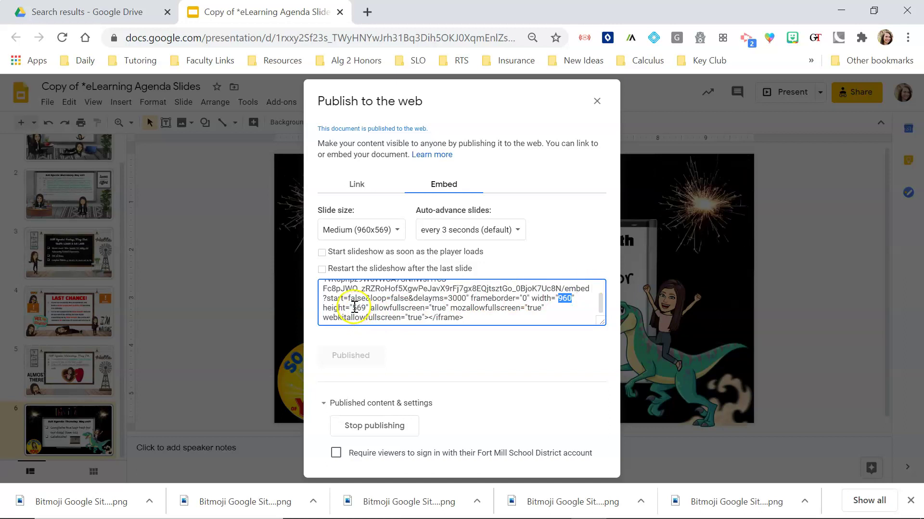
pyautogui.doubleClick(358, 308)
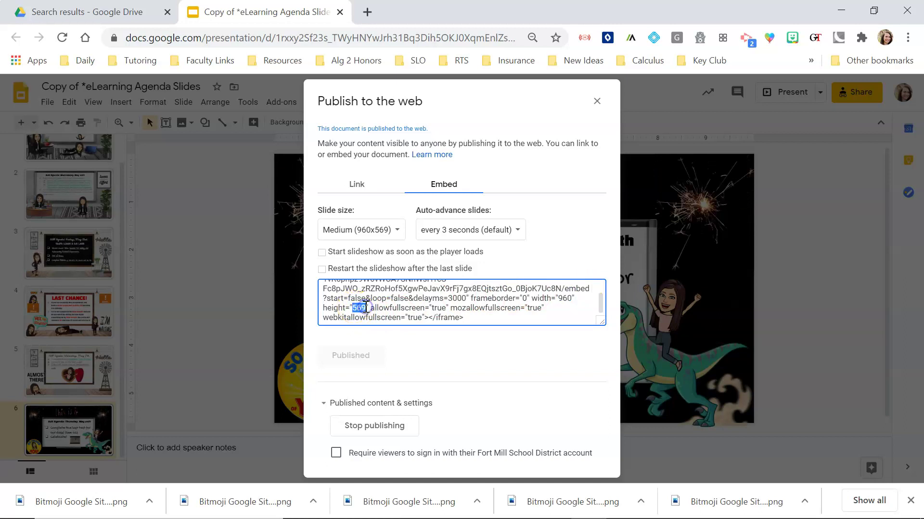
pyautogui.doubleClick(562, 298)
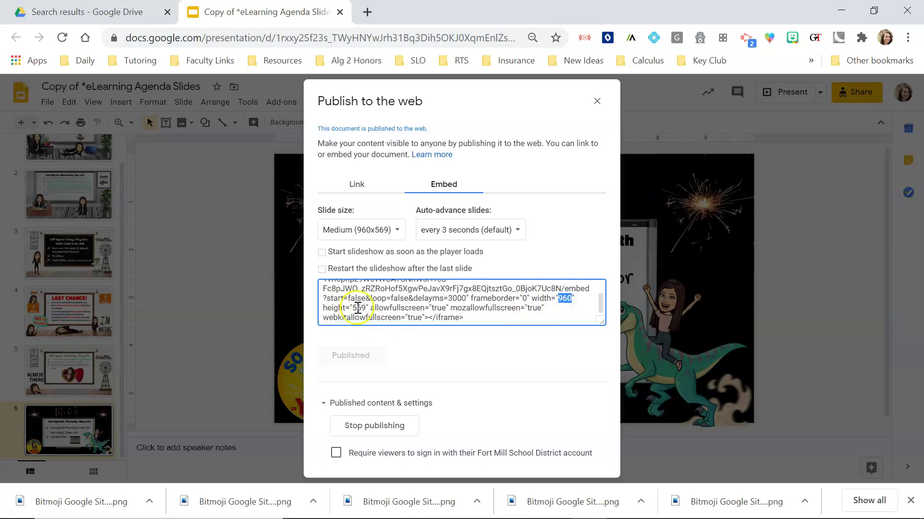
pyautogui.doubleClick(359, 308)
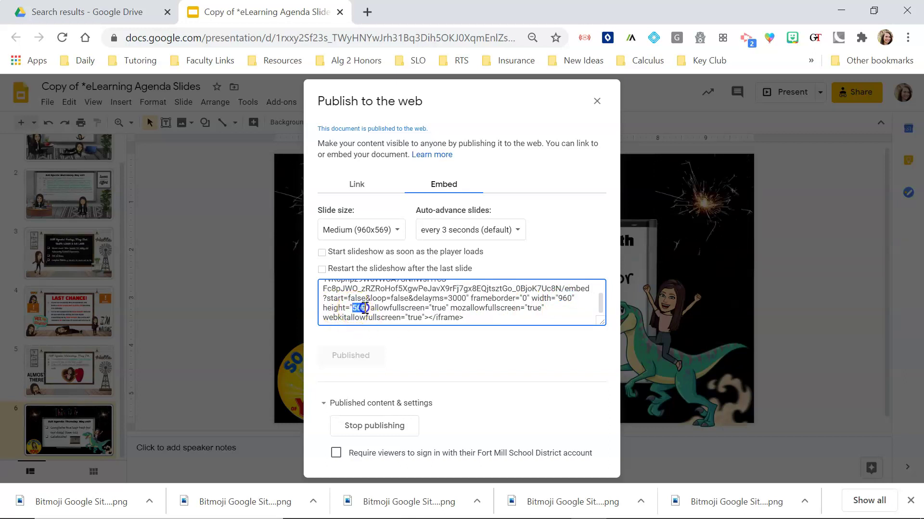
pyautogui.click(497, 316)
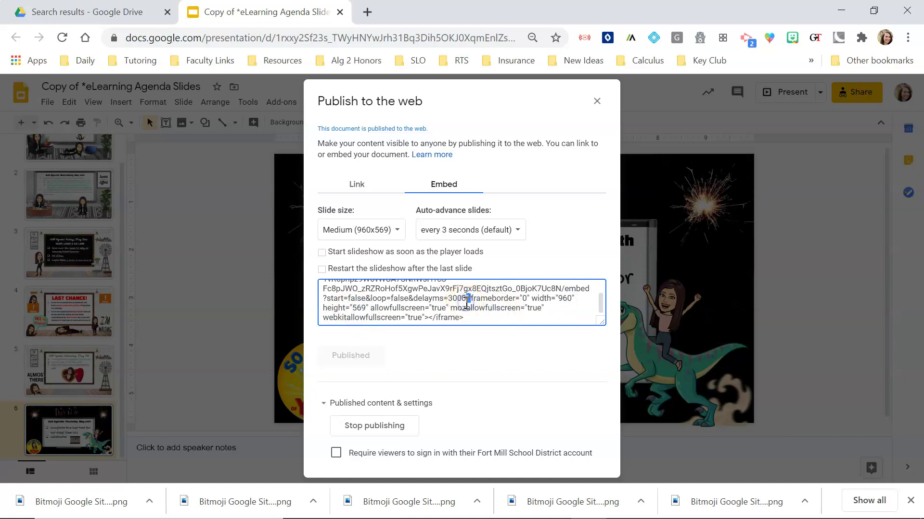
pyautogui.click(466, 304)
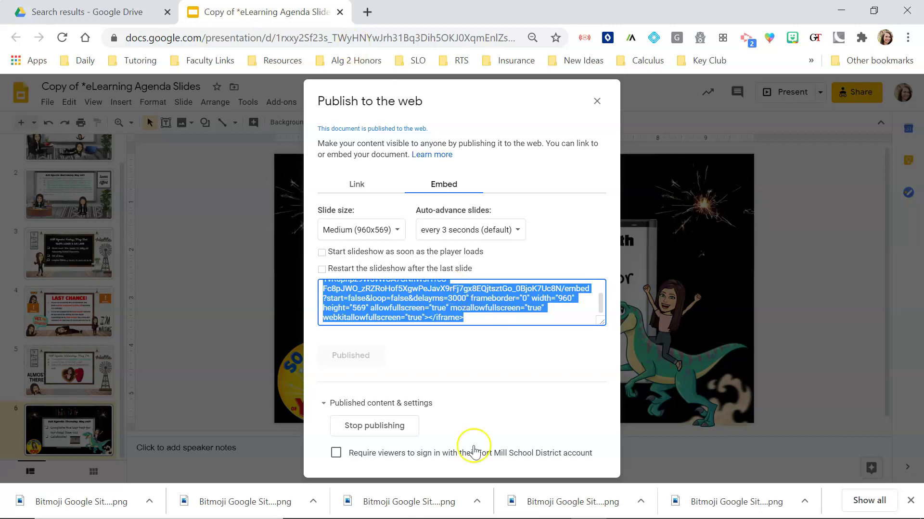
# - Embed the 960x569 agenda slideshow iframe code with &rm=minimal added after delayms=3000, and preview it
pyautogui.moveTo(597, 513)
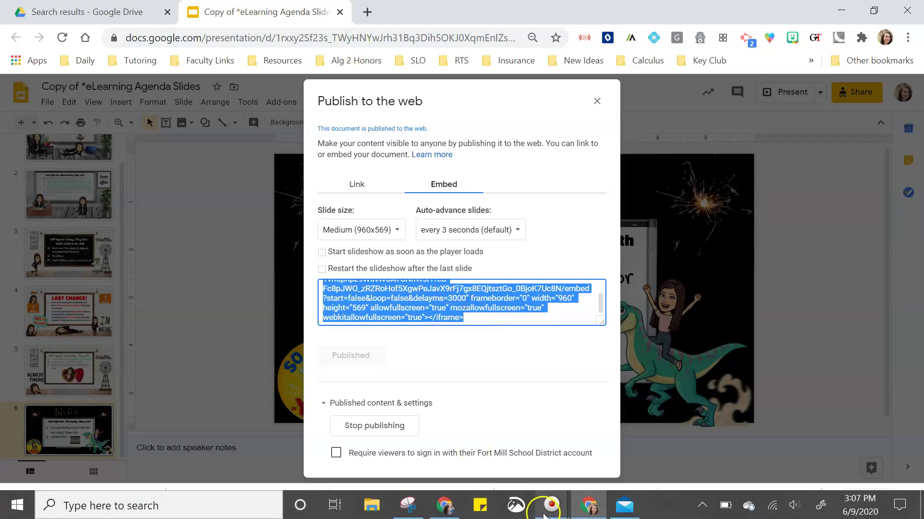
pyautogui.click(596, 509)
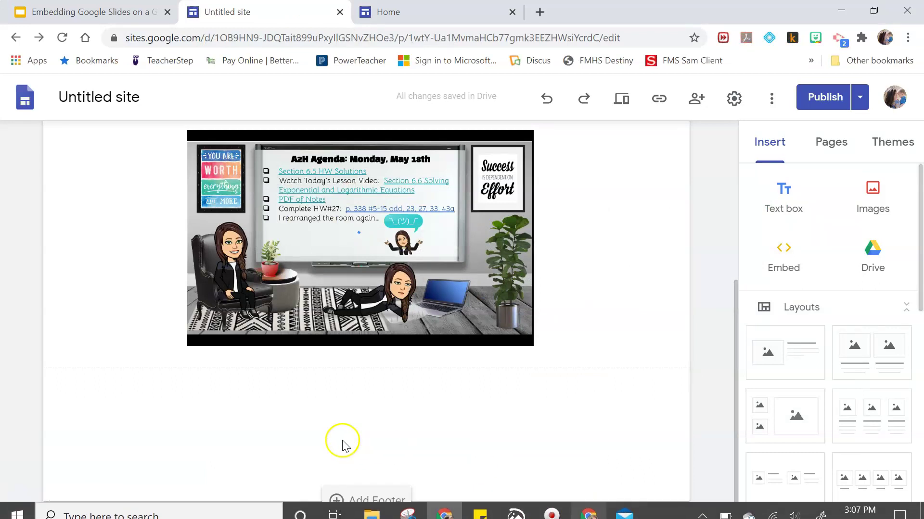
pyautogui.doubleClick(329, 425)
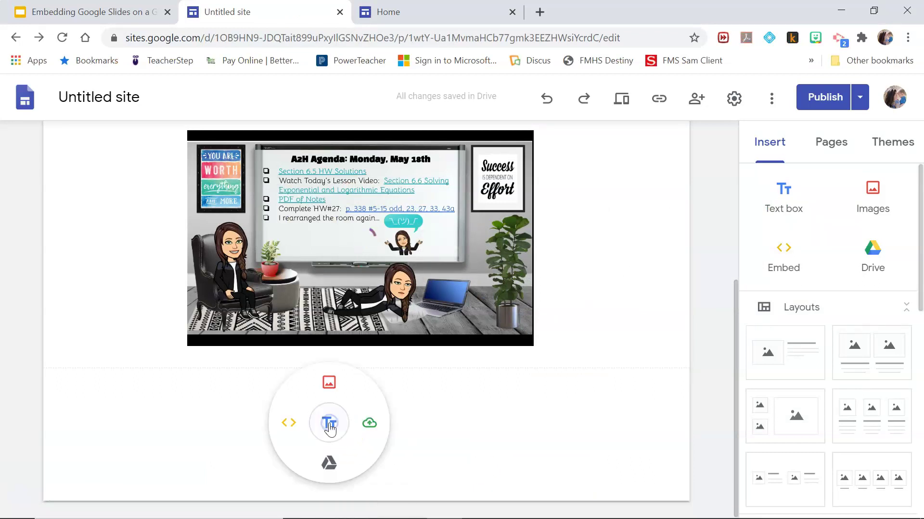
pyautogui.click(290, 425)
pyautogui.click(365, 252)
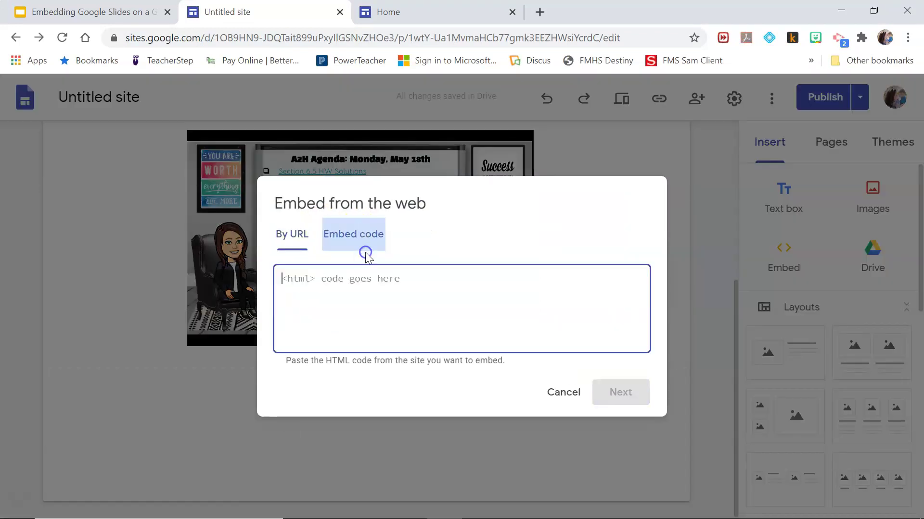
pyautogui.write('<iframe src="https://docs.google.com/presentation/d/e/2PACX-1vR0pnpz9W6vWUA7SNnWsHTcS-Fc8pJWO_zRZRoHof5XgwPeJavX9rFj7gx8EQjtsztGo_0BjoK7Uc8N/embed?start=false&loop=false&delayms=3000" frameborder="0" width="960" height="569" allowfullscreen="true" mozallowfullscreen="true" webkitallowfullscreen="true"></iframe>')
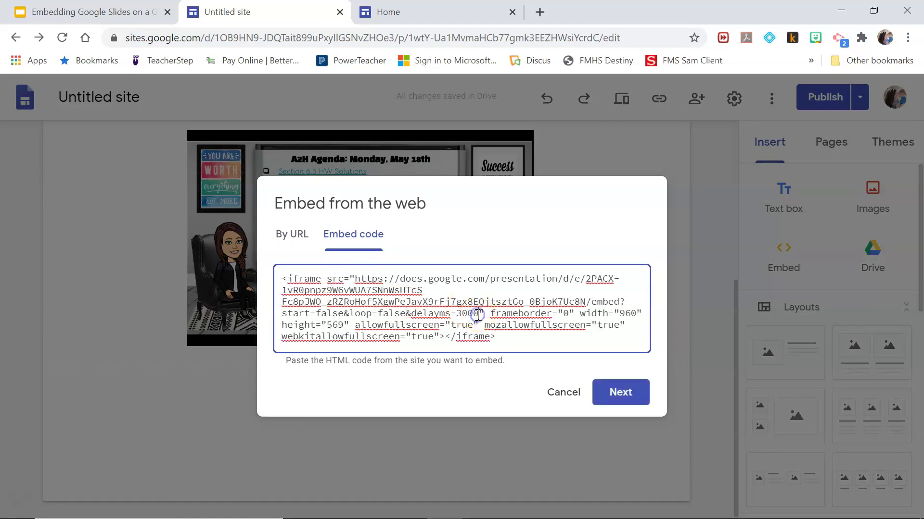
pyautogui.write('&')
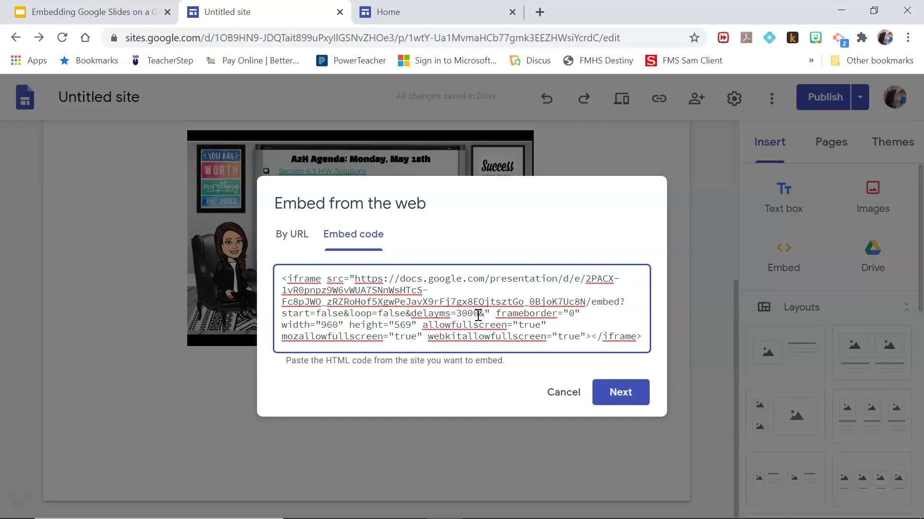
pyautogui.write('rm=mini')
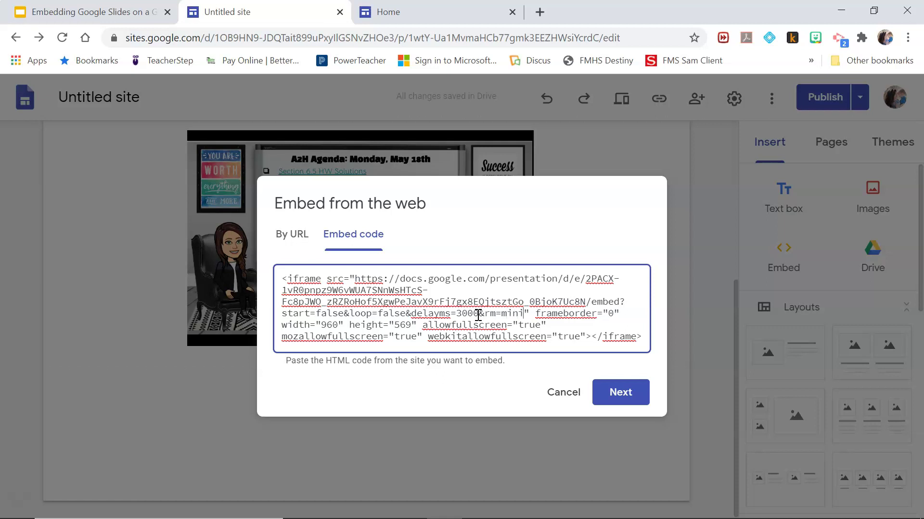
pyautogui.write('mal')
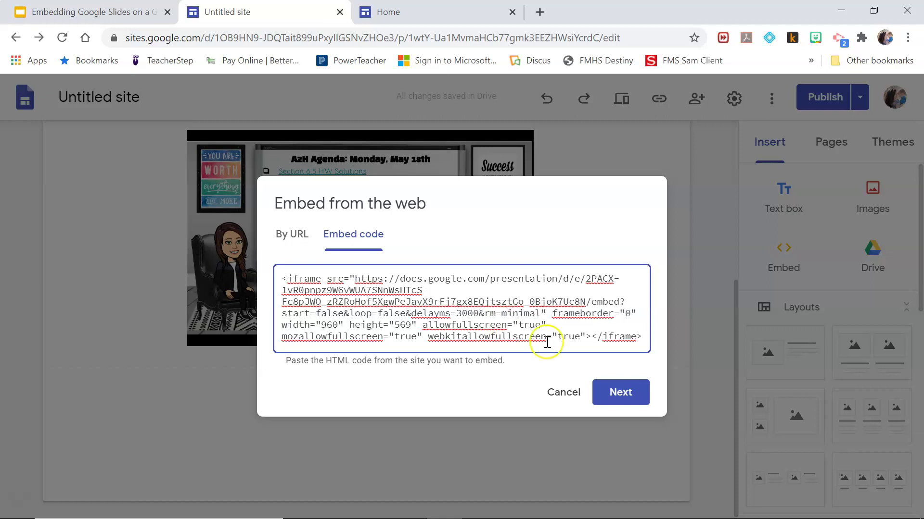
pyautogui.click(617, 397)
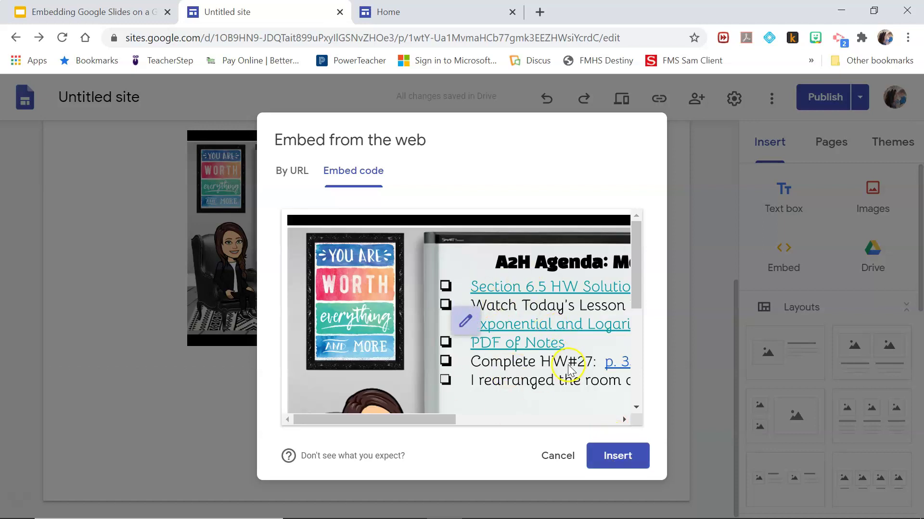
# - Insert the 960x569 agenda slideshow embed and stretch it to full content width and taller
pyautogui.click(622, 454)
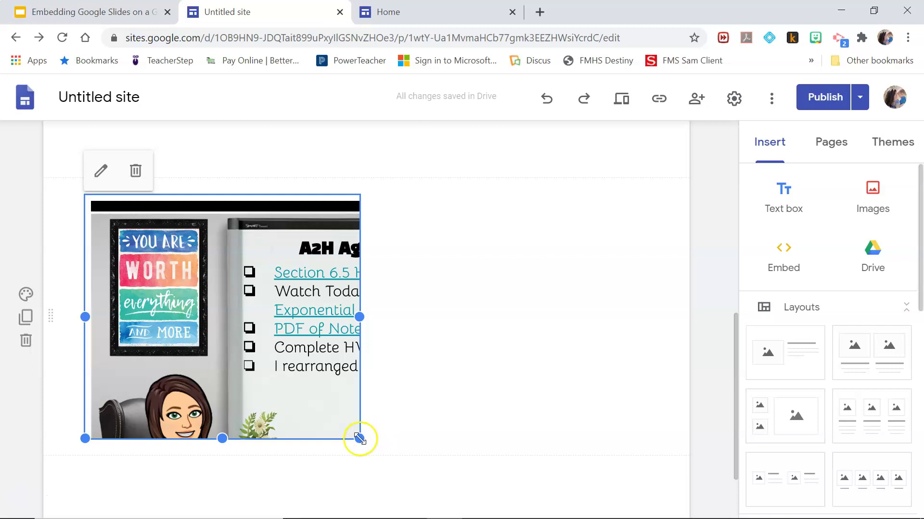
pyautogui.moveTo(360, 439); pyautogui.dragTo(711, 489)
pyautogui.scroll(2, 442, 343)
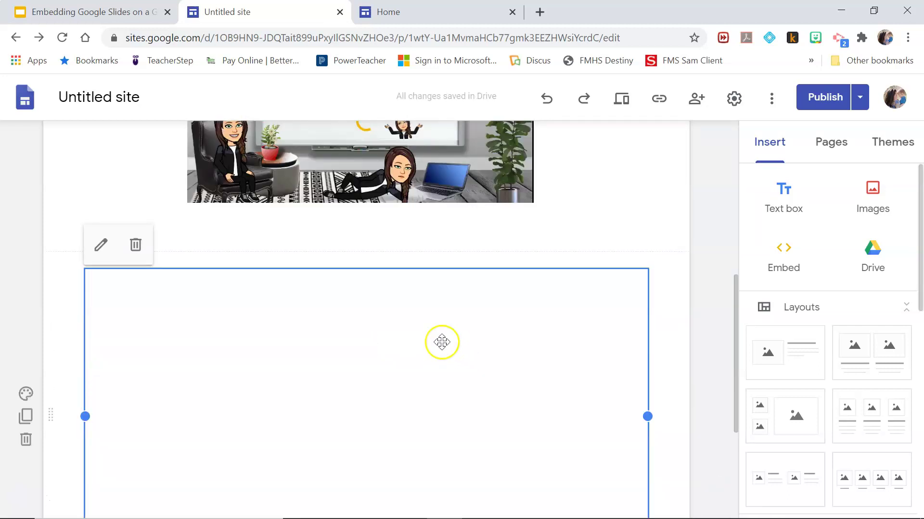
pyautogui.scroll(-4, 442, 342)
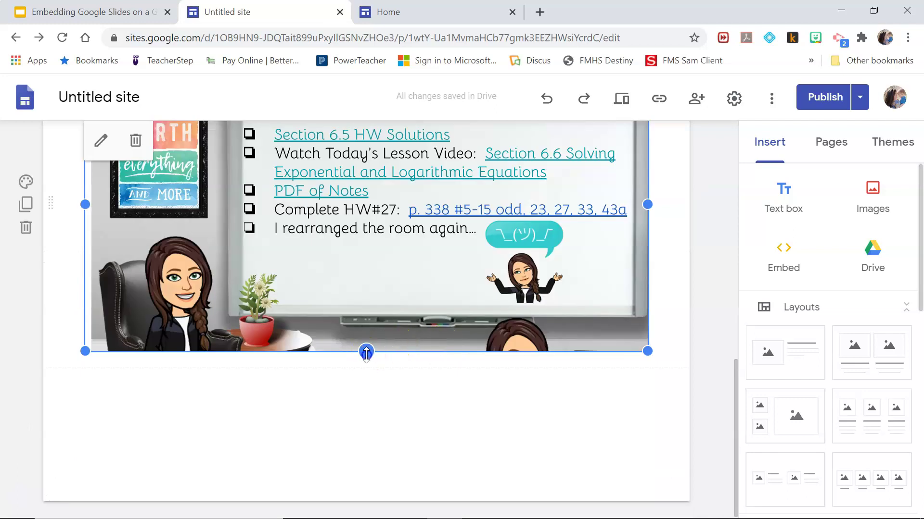
pyautogui.moveTo(366, 354); pyautogui.dragTo(373, 404)
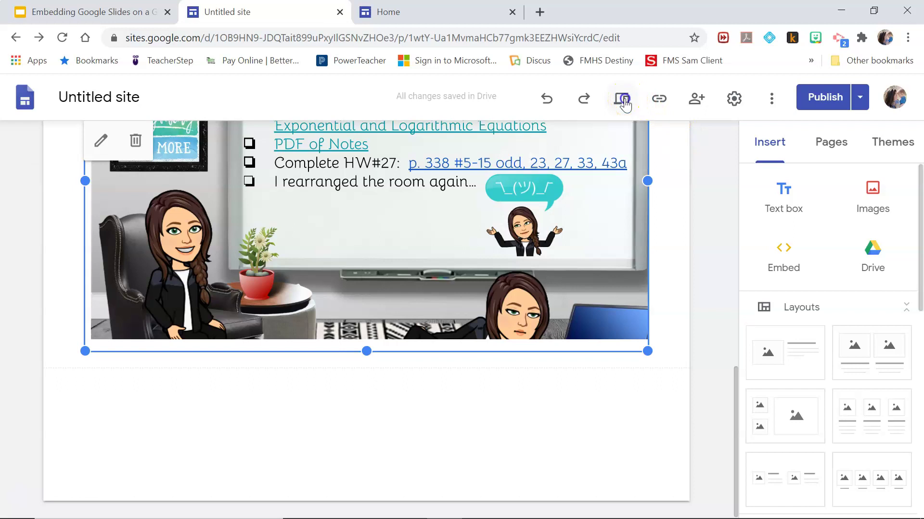
# - Preview the site and scroll past the welcome banner to check both agenda slideshow embeds
pyautogui.click(624, 99)
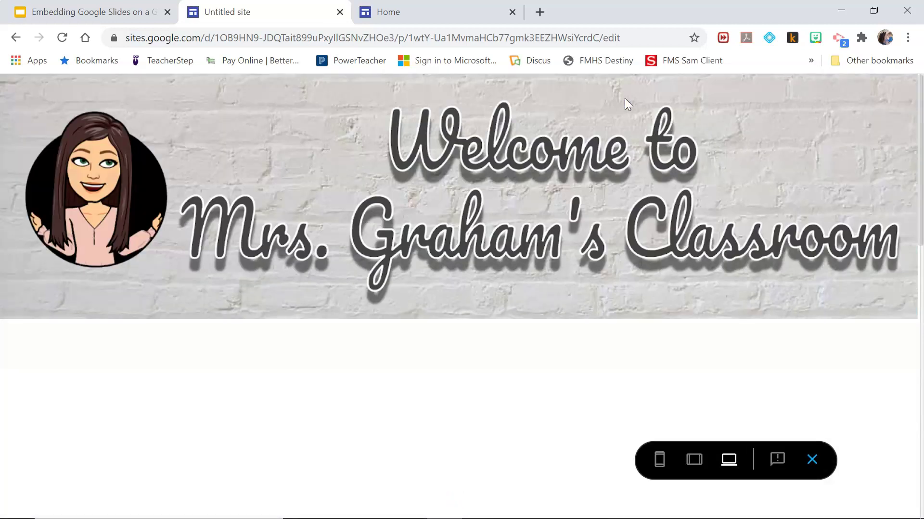
pyautogui.scroll(-8, 633, 200)
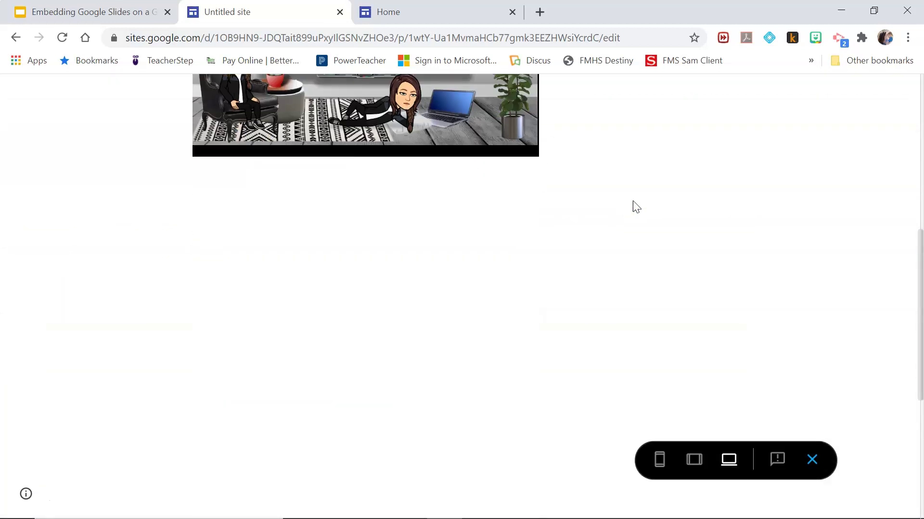
pyautogui.scroll(-6, 633, 201)
pyautogui.scroll(1, 633, 201)
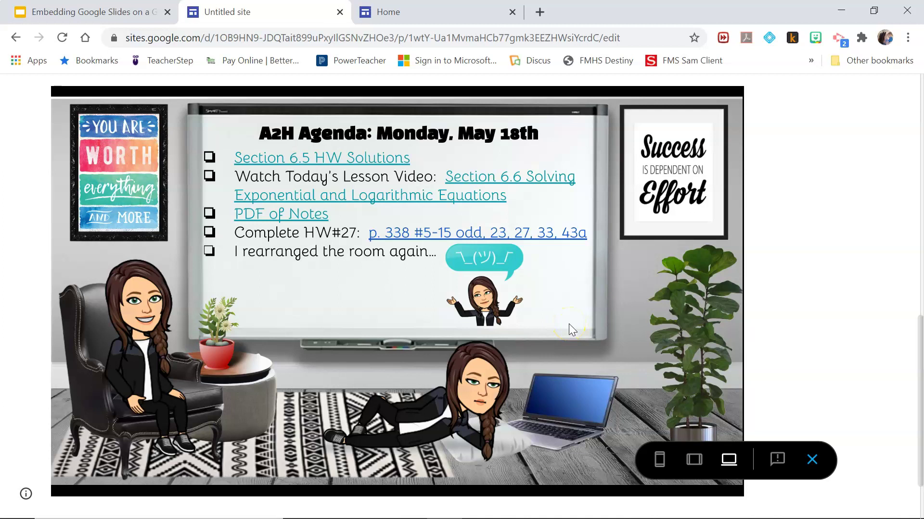
pyautogui.scroll(12, 569, 325)
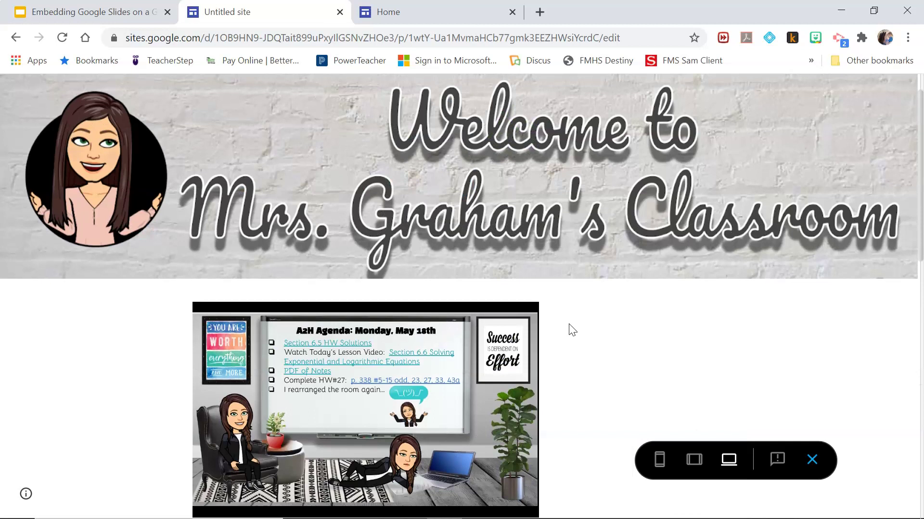
pyautogui.scroll(2, 572, 330)
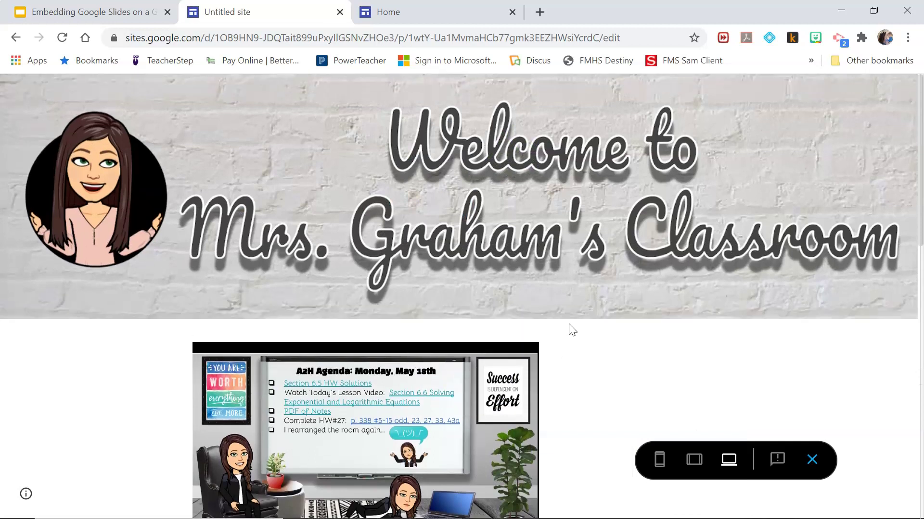